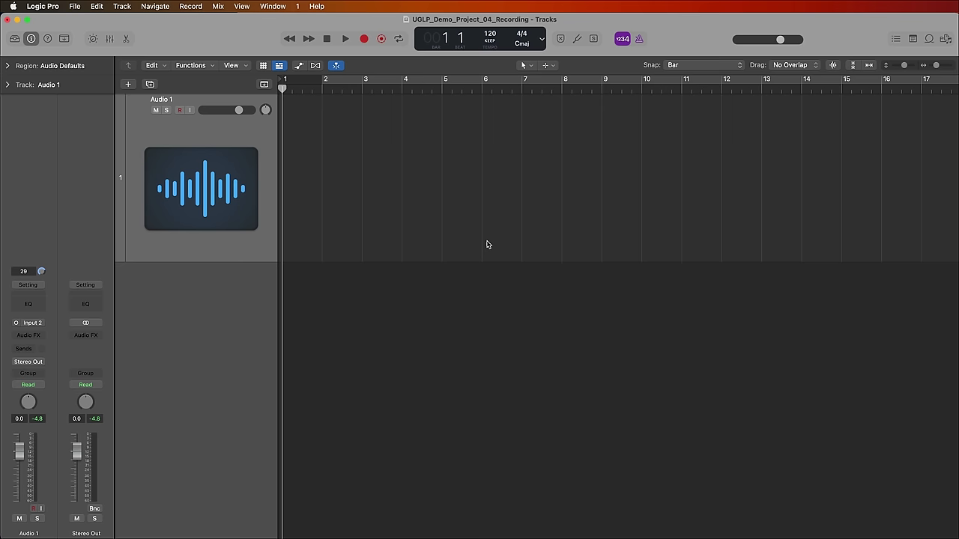
Open Settings > Audio with Symphony Desktop devices and keep the I/O buffer at 32 samples.
scroll(486, 244, left, 2)
click(81, 11)
mouse_move(85, 52)
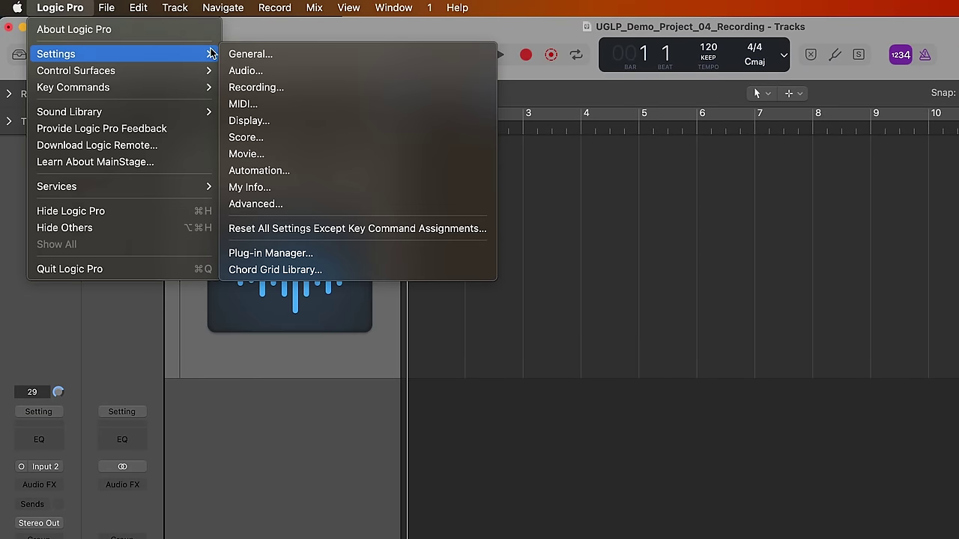
click(303, 66)
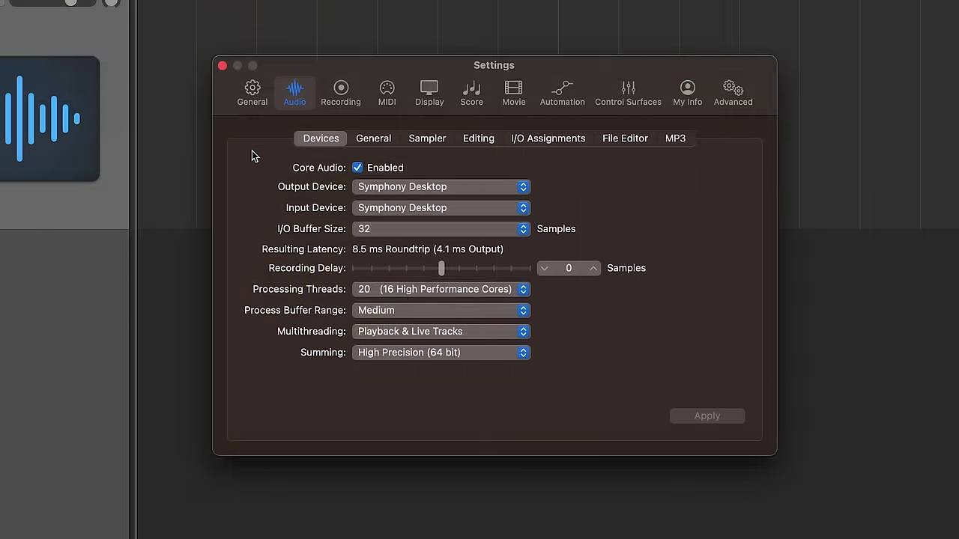
click(431, 233)
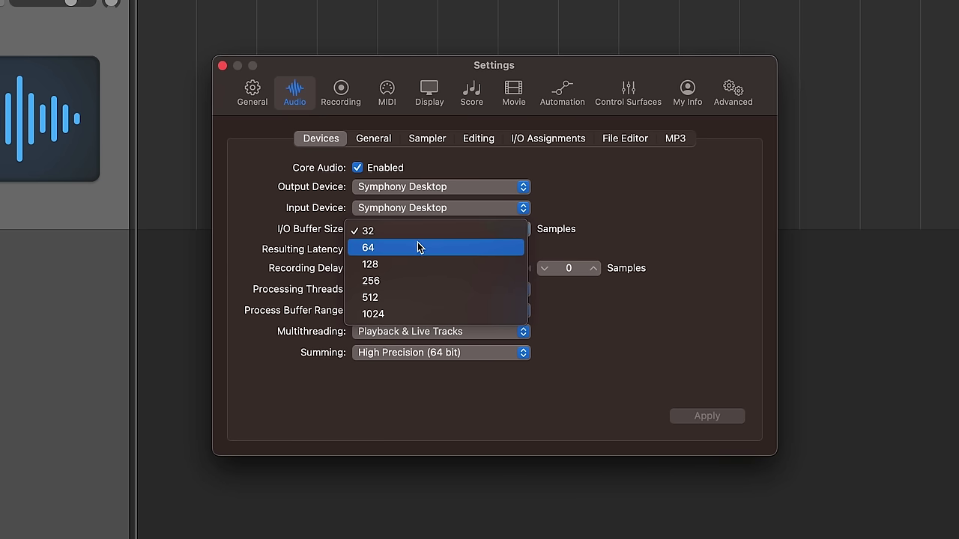
click(416, 231)
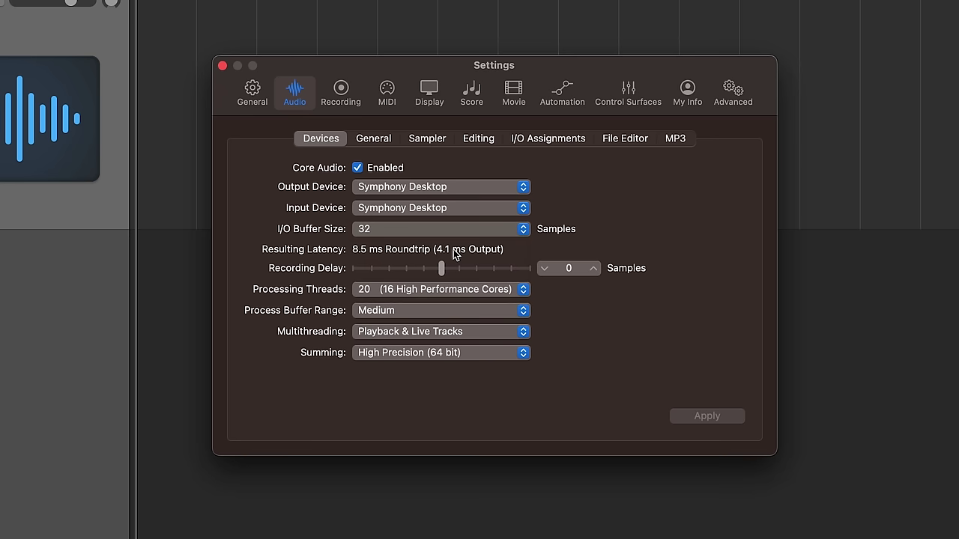
mouse_move(362, 257)
click(433, 234)
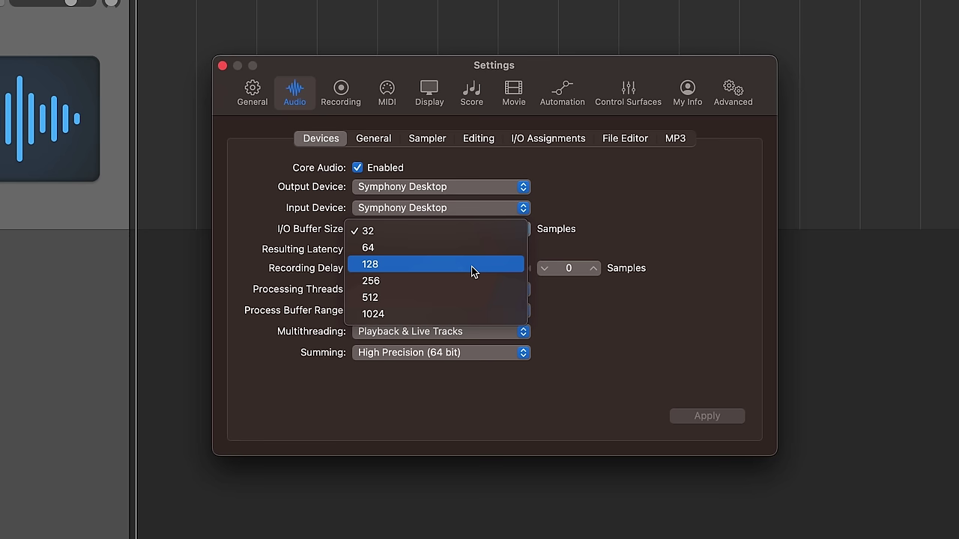
click(589, 215)
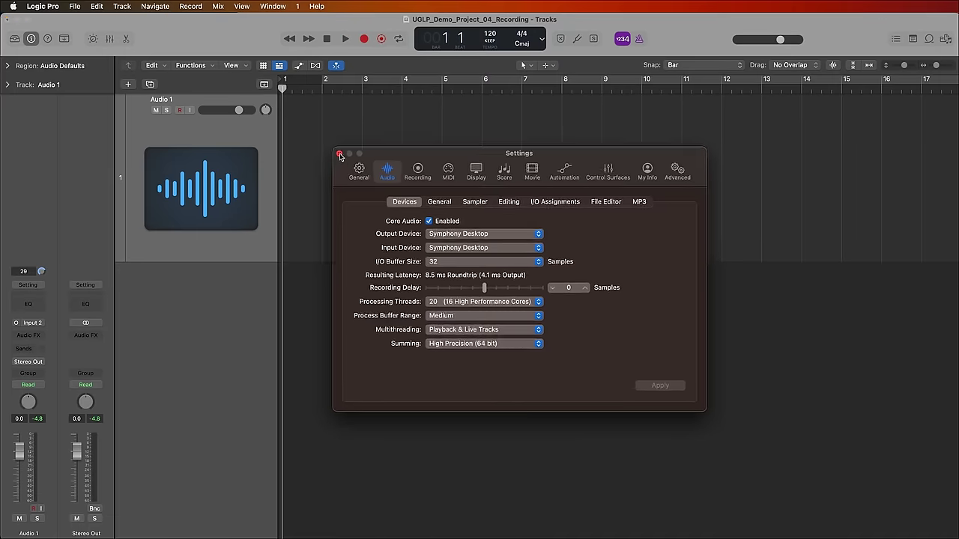
Reopen Settings on the Recording pane and keep Audio Cycle Off set to Create Take Folder.
click(222, 65)
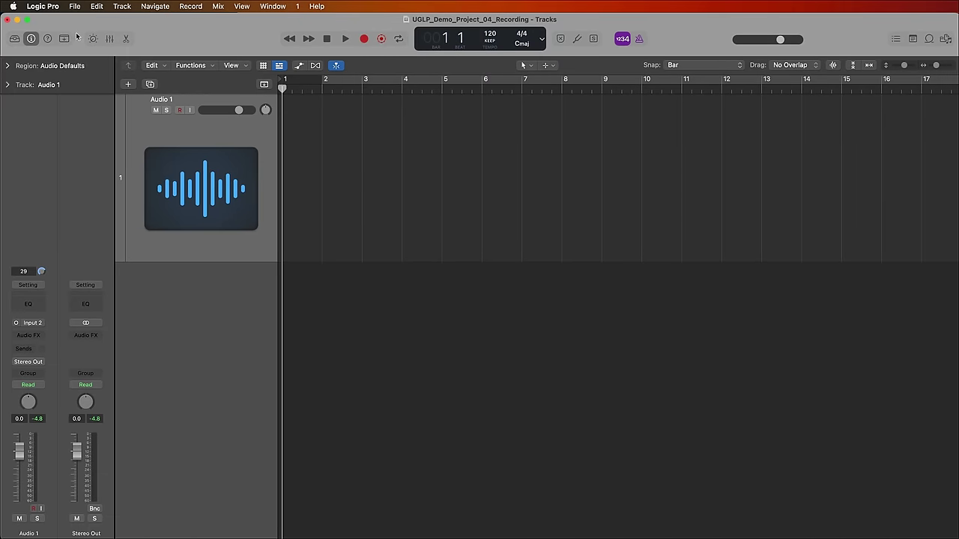
click(50, 8)
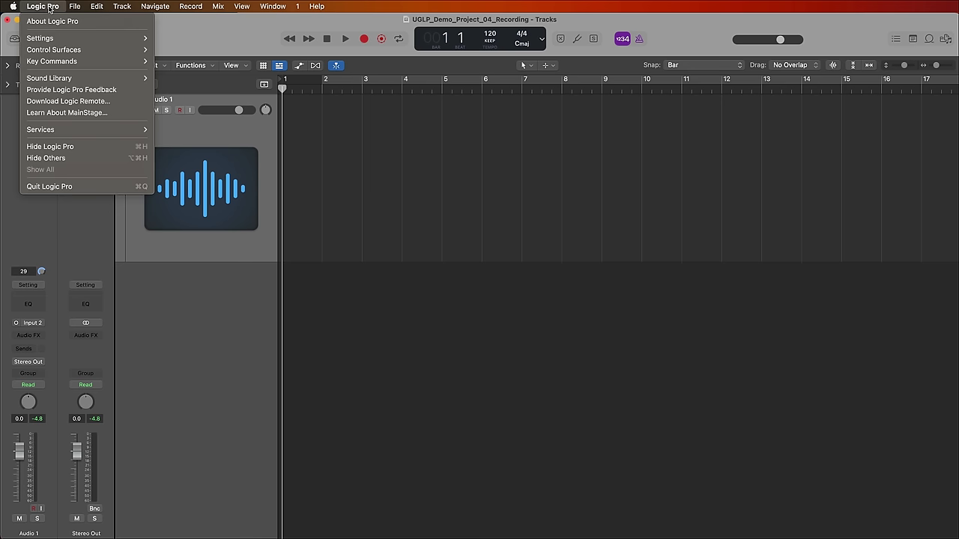
mouse_move(47, 38)
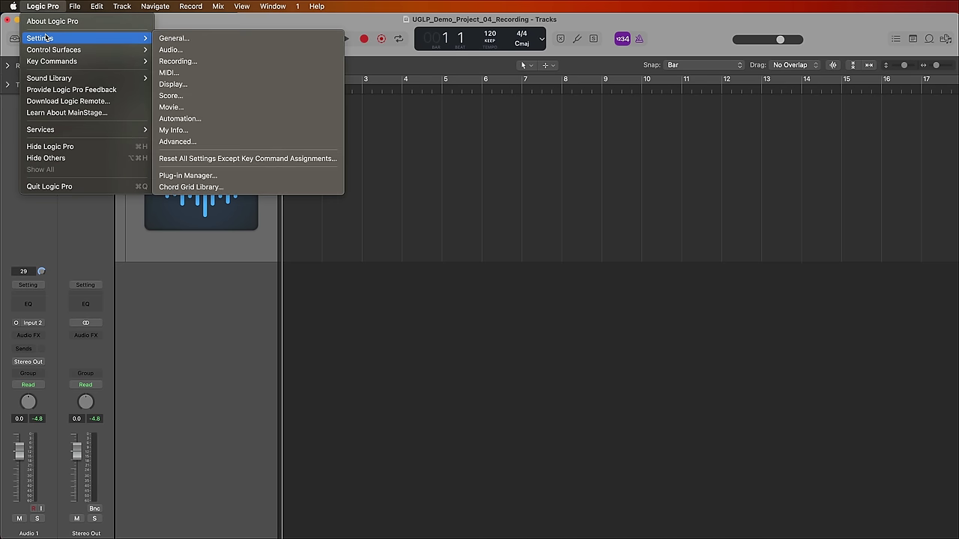
click(199, 62)
click(387, 172)
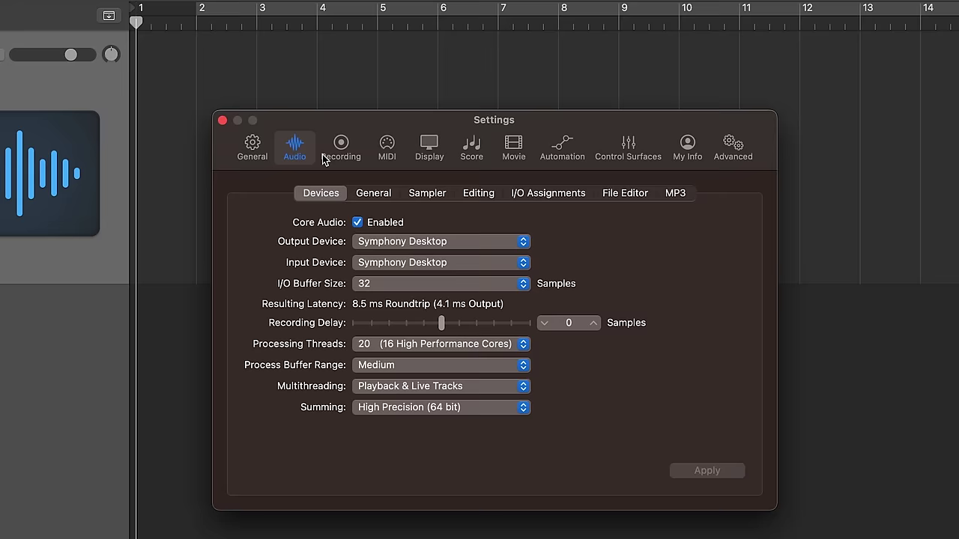
click(418, 173)
click(296, 155)
click(342, 154)
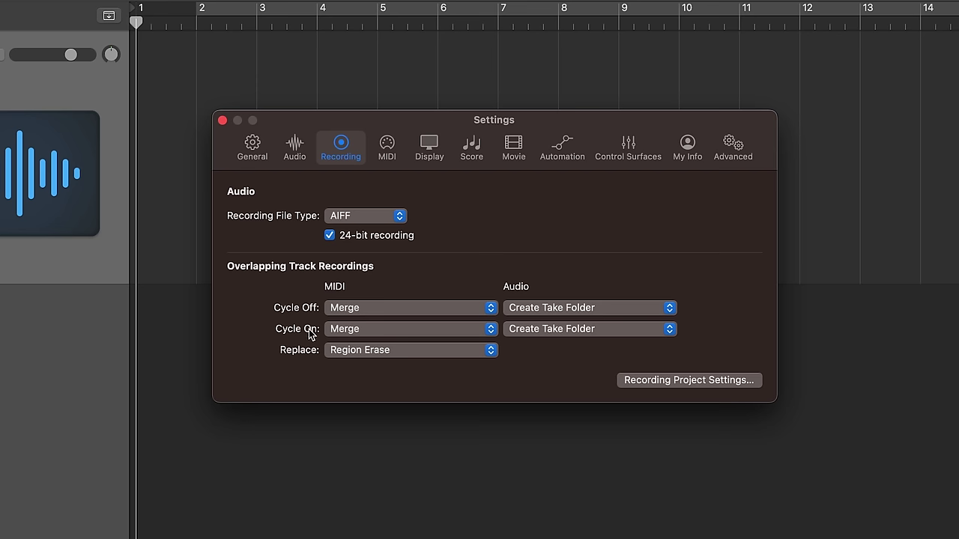
click(574, 312)
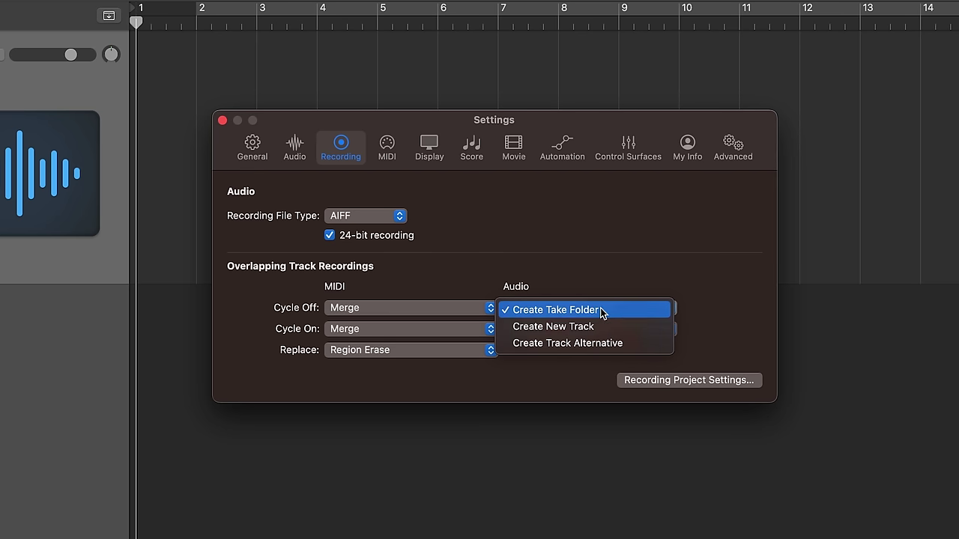
click(605, 310)
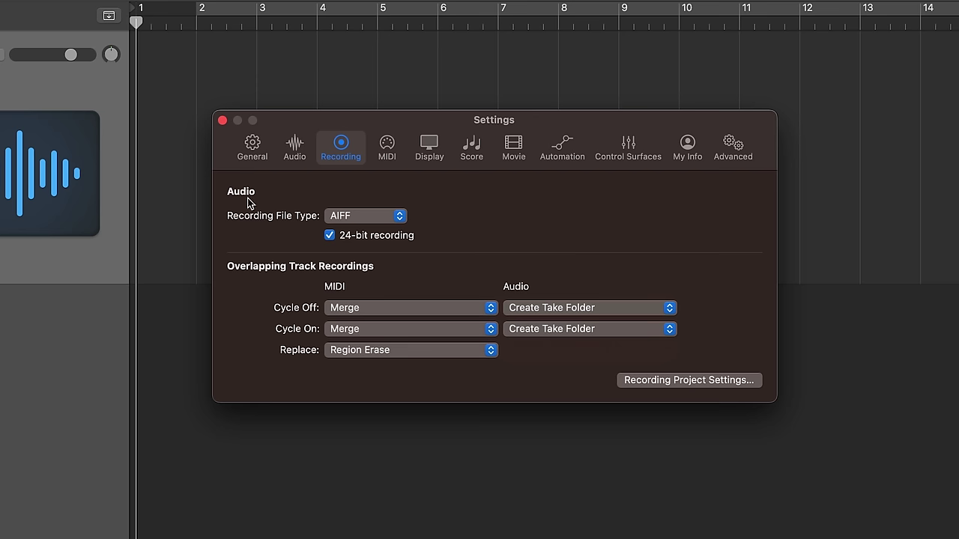
Set the recording file type to WAVE (BWF) and keep 24-bit recording enabled.
click(354, 219)
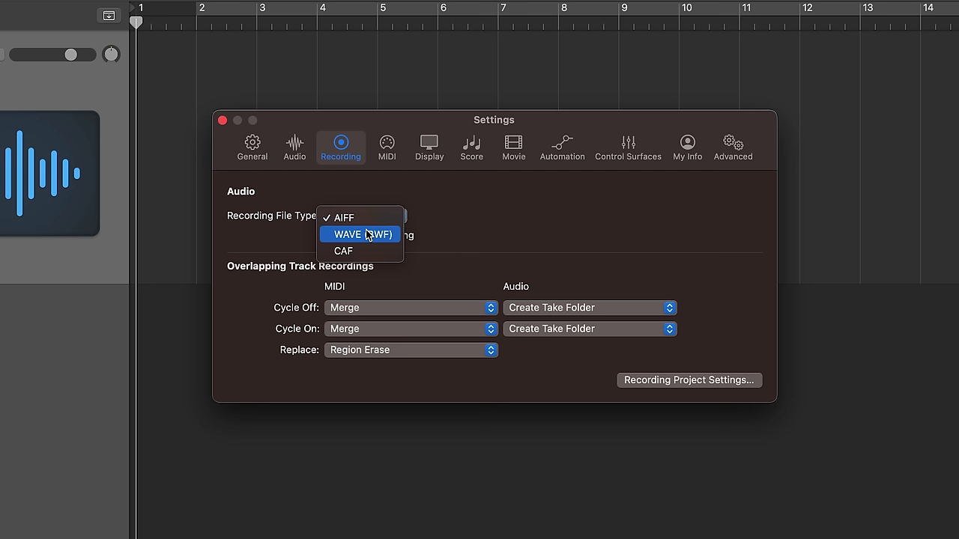
click(368, 235)
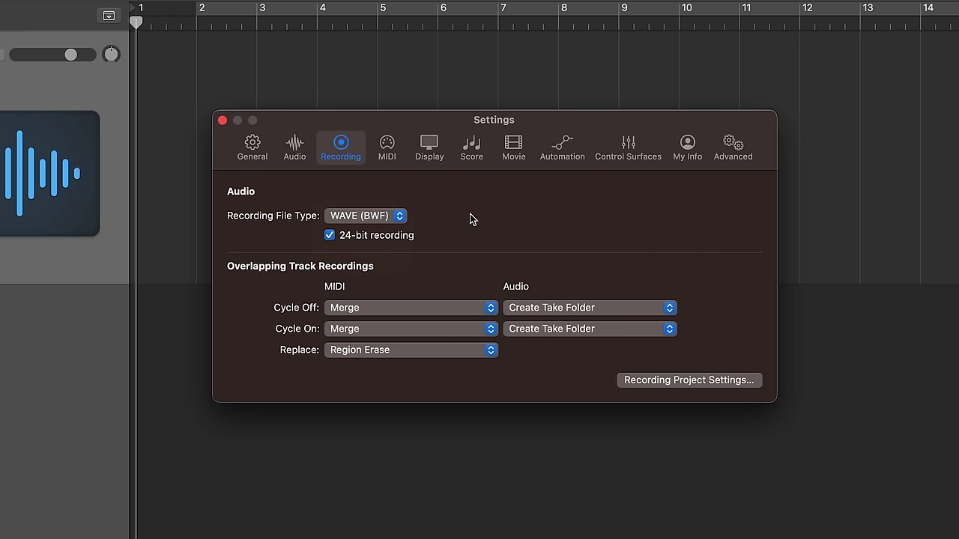
click(402, 217)
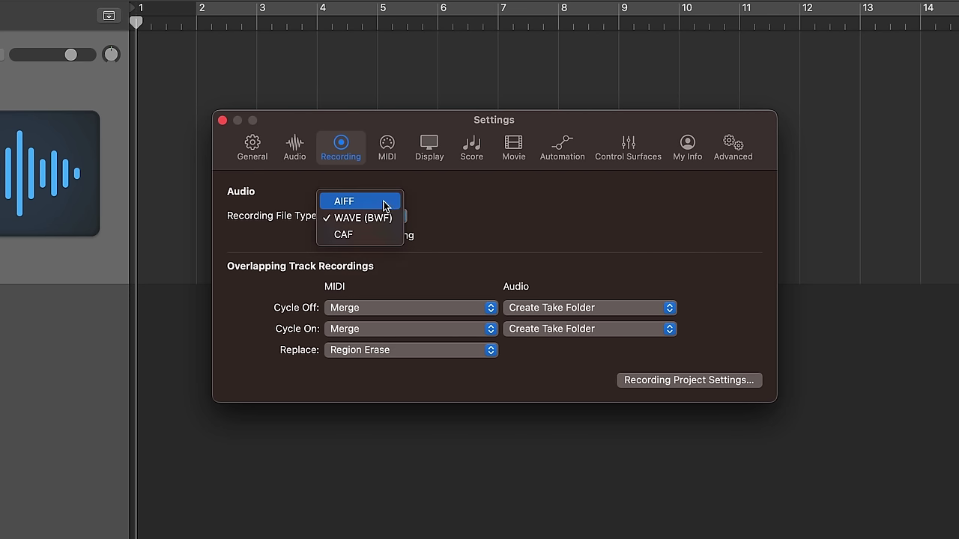
click(383, 218)
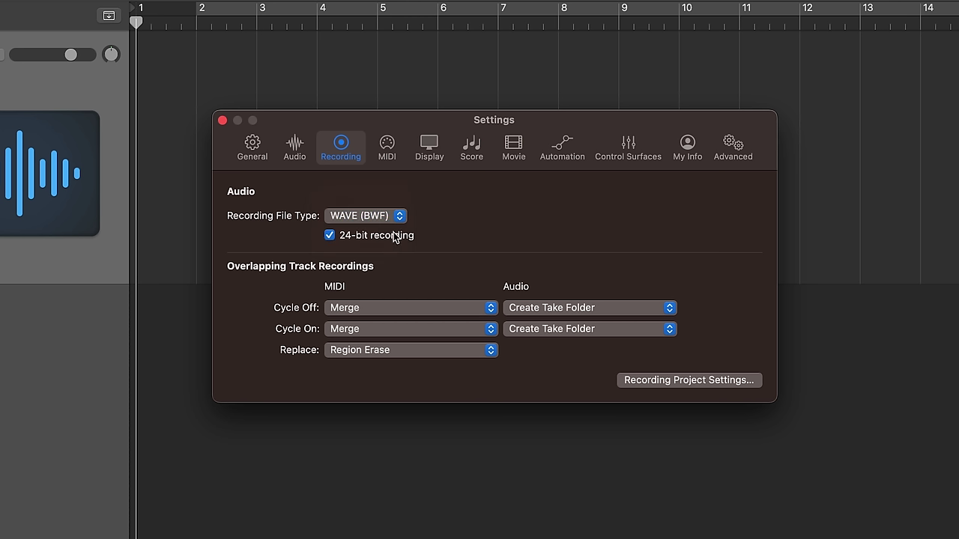
click(331, 237)
click(370, 238)
click(381, 238)
click(388, 237)
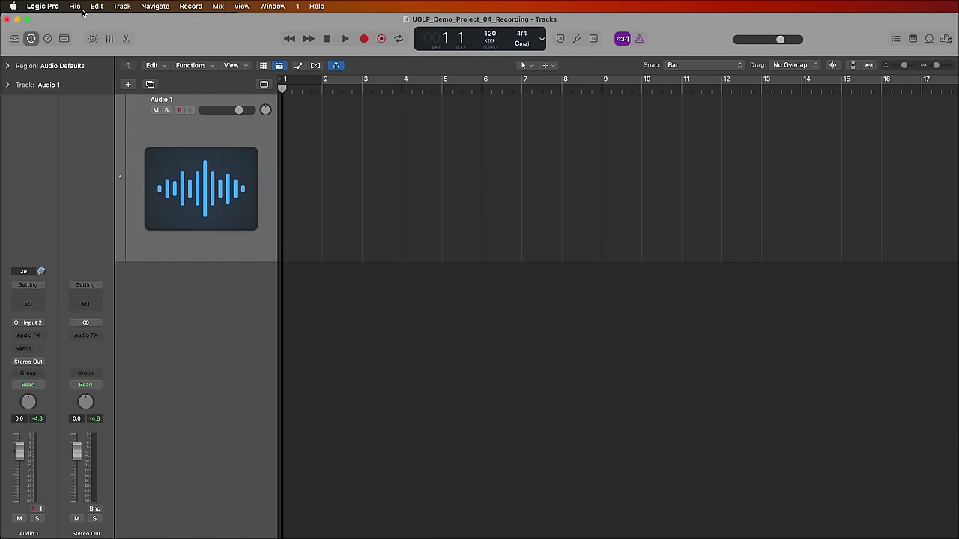
Close Settings and check the project's Audio settings show a 44.1 kHz sample rate.
click(75, 6)
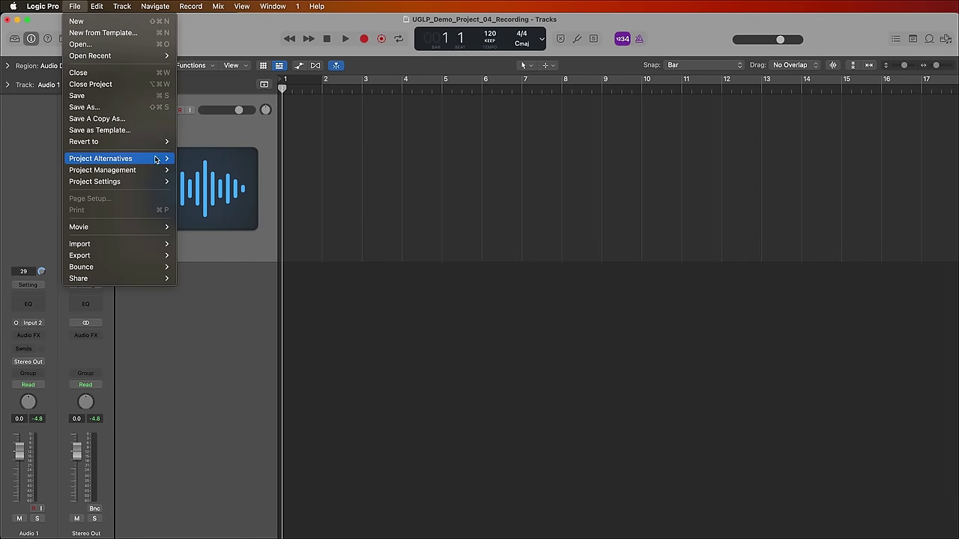
mouse_move(151, 183)
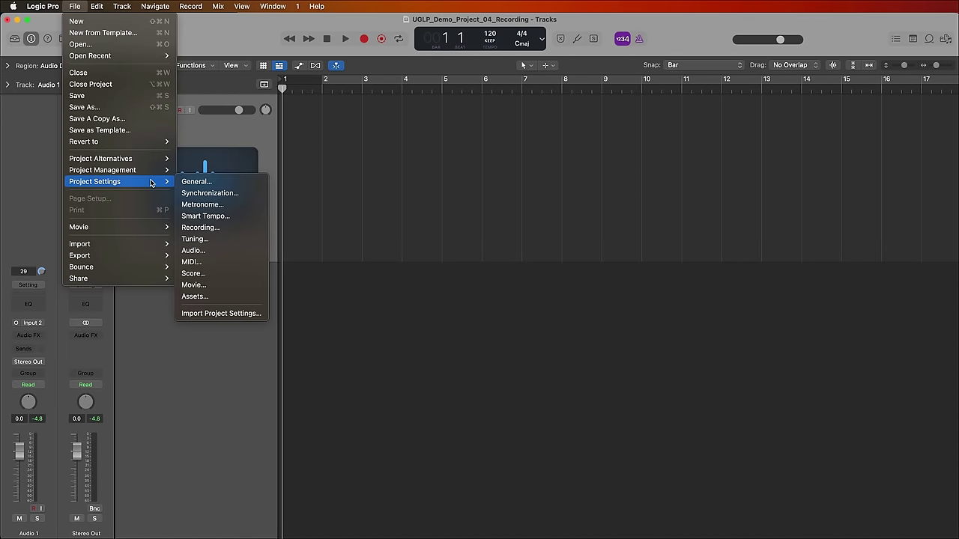
click(234, 250)
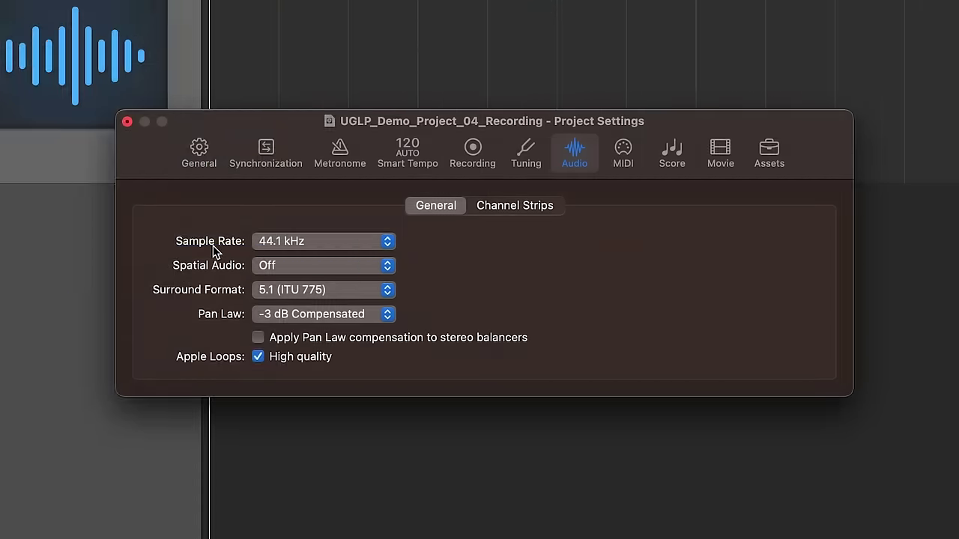
click(357, 243)
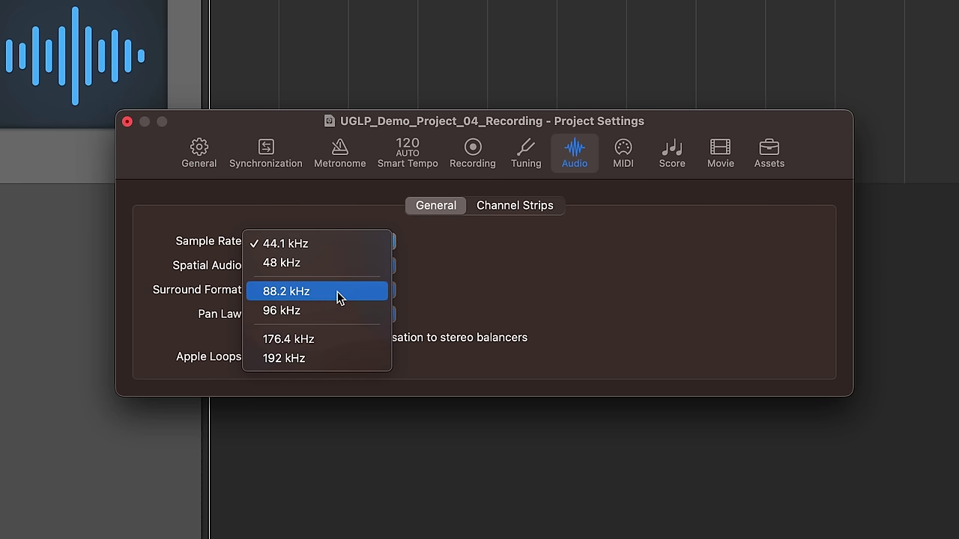
click(330, 248)
click(390, 247)
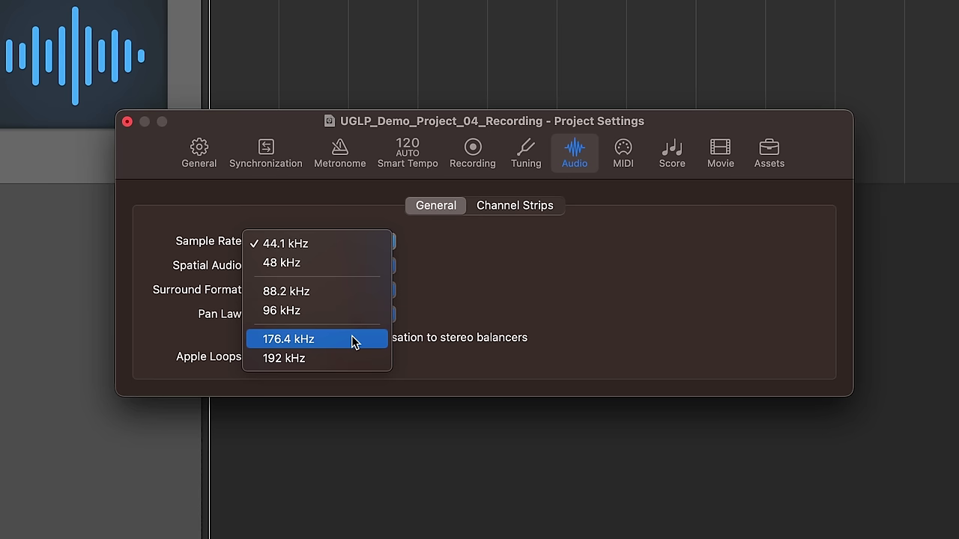
click(343, 251)
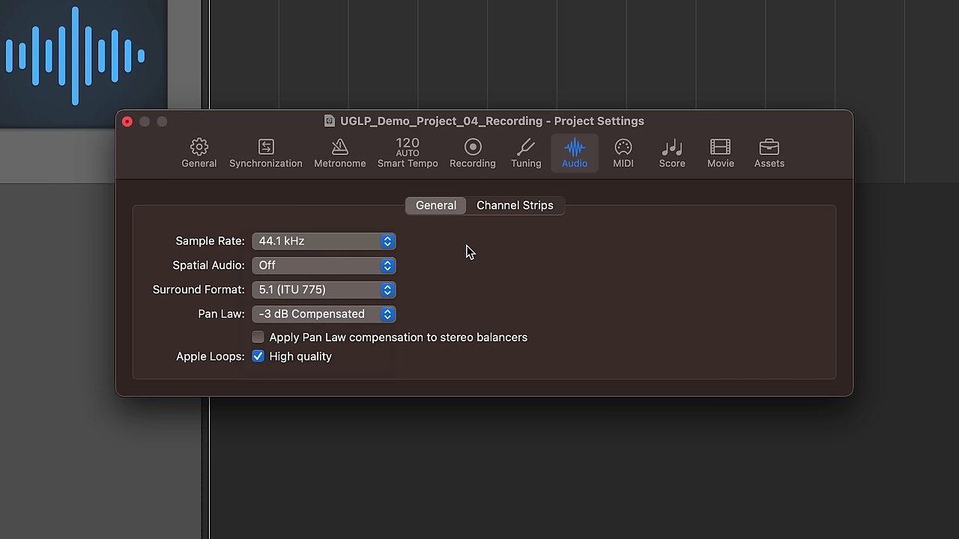
Keep a one-bar count-in and record a short test take on Audio 1 at bar 1.
key(super+w)
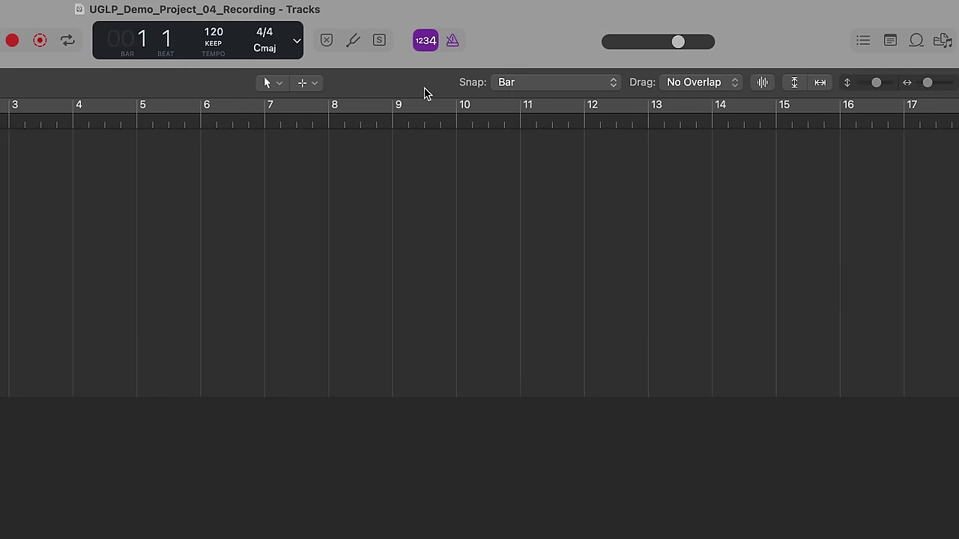
click(425, 42)
click(425, 42)
right_click(430, 47)
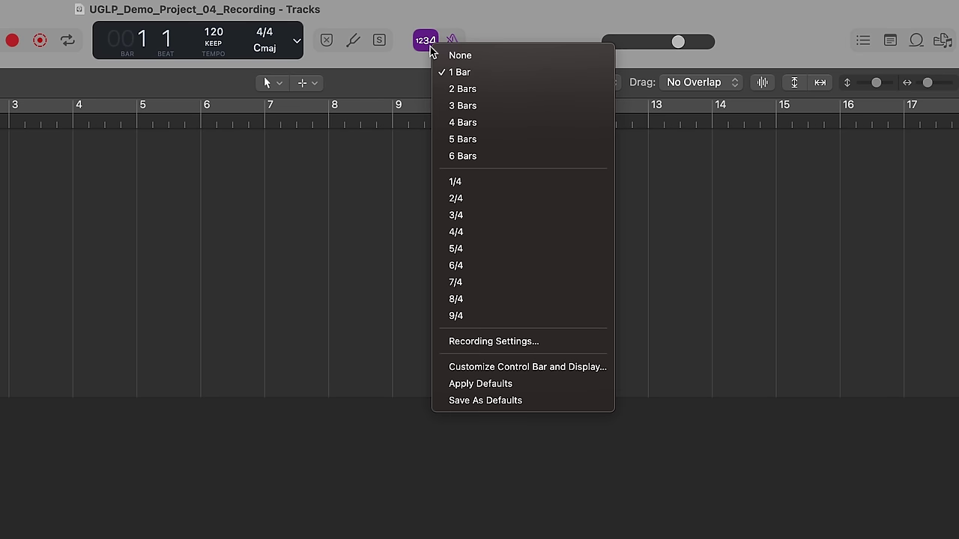
click(500, 71)
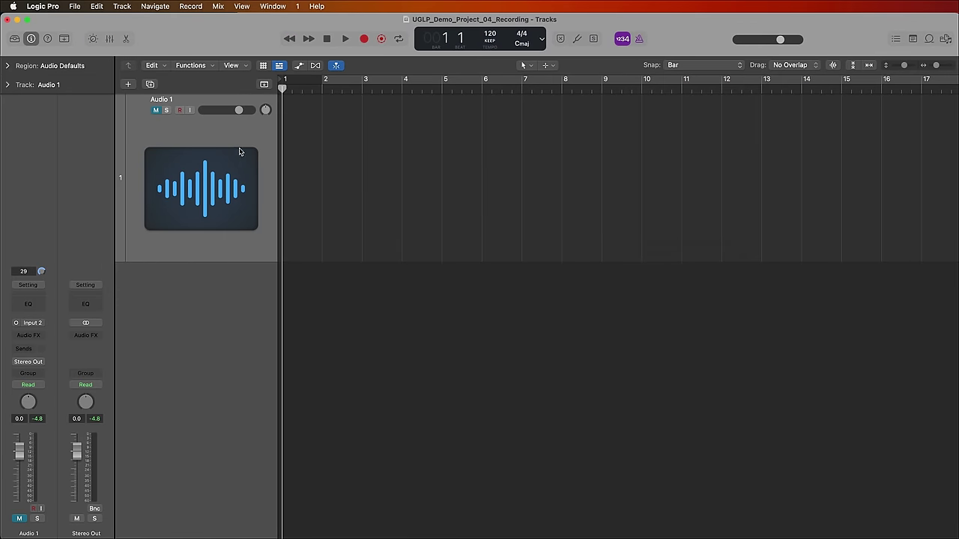
key(r)
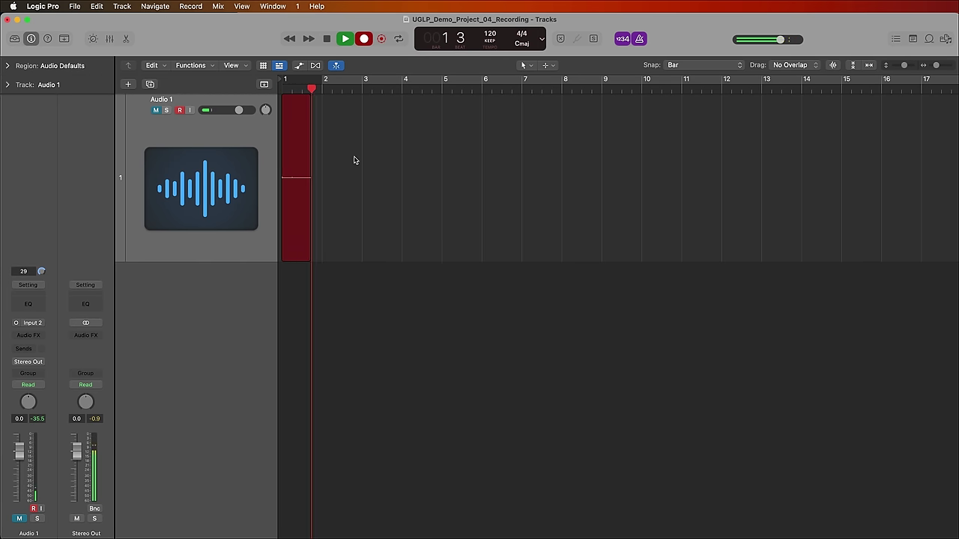
key(space)
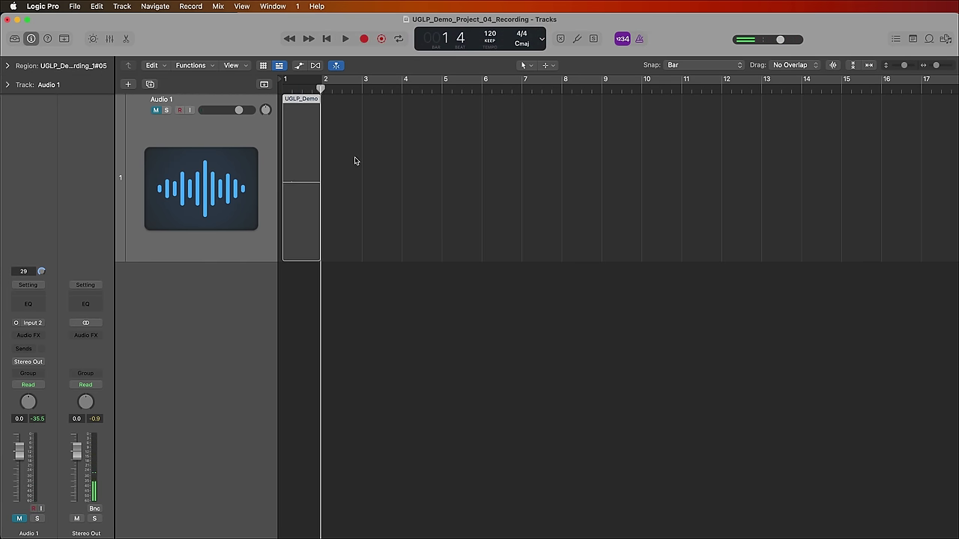
Delete the bar-1 test take and record a second short take at bar 11.
click(283, 87)
key(Delete)
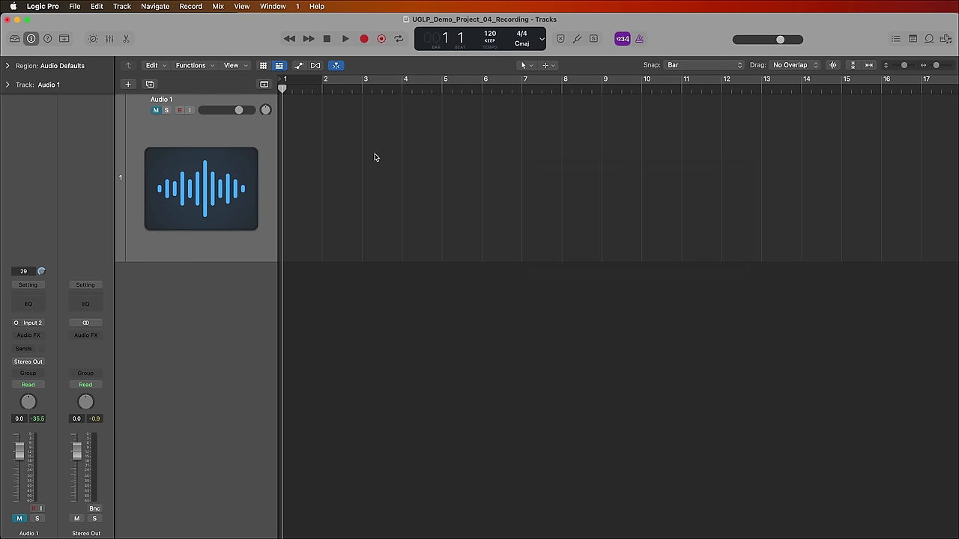
drag(677, 88, 687, 109)
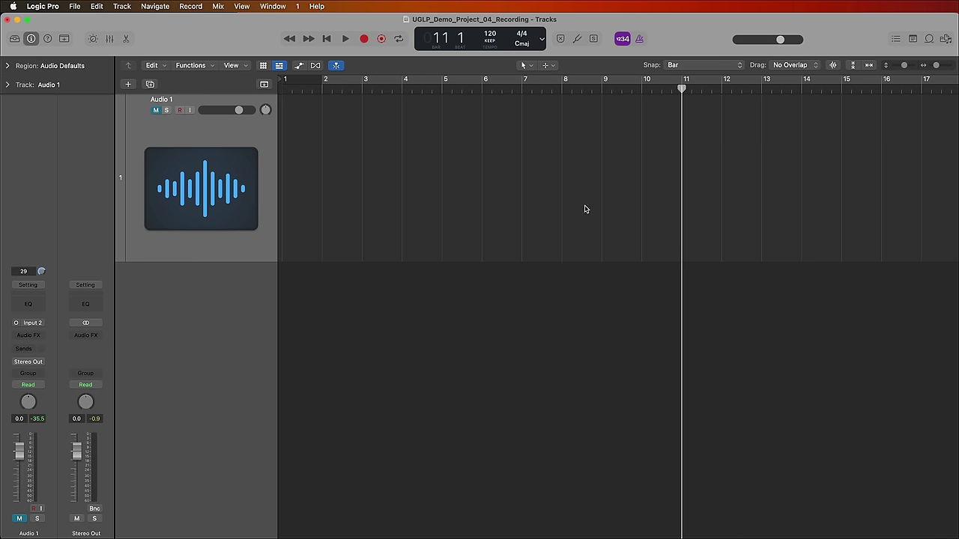
key(r)
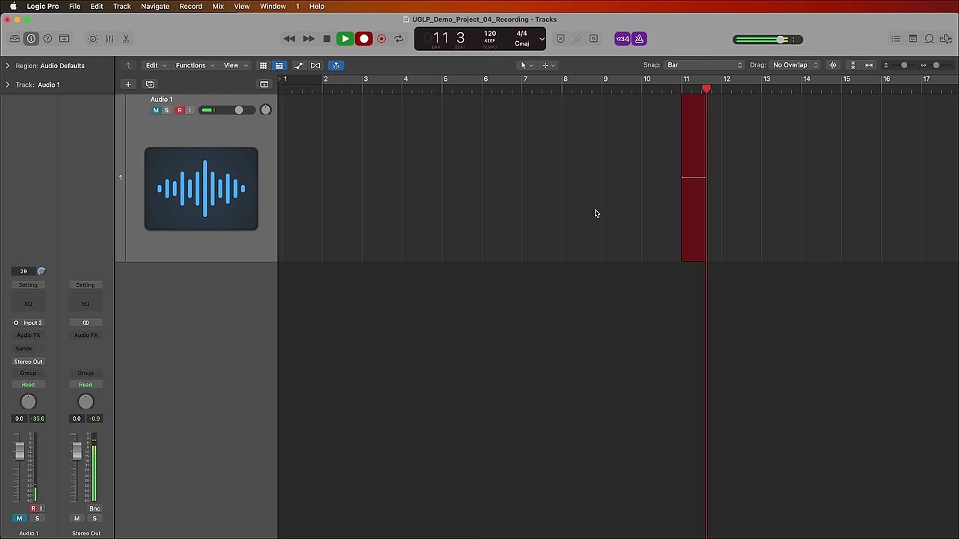
key(space)
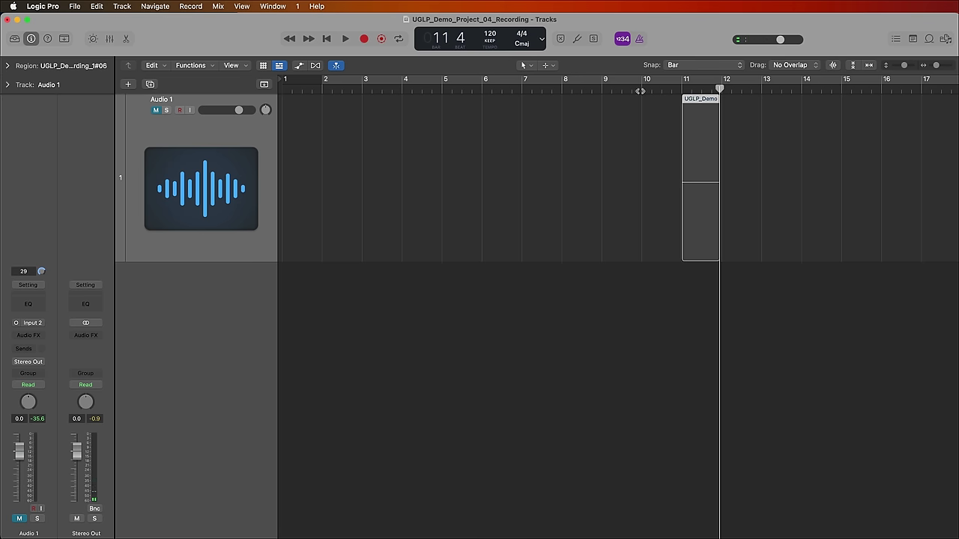
Delete the bar-11 take, also removing its audio file from disk.
click(667, 124)
click(708, 121)
key(Delete)
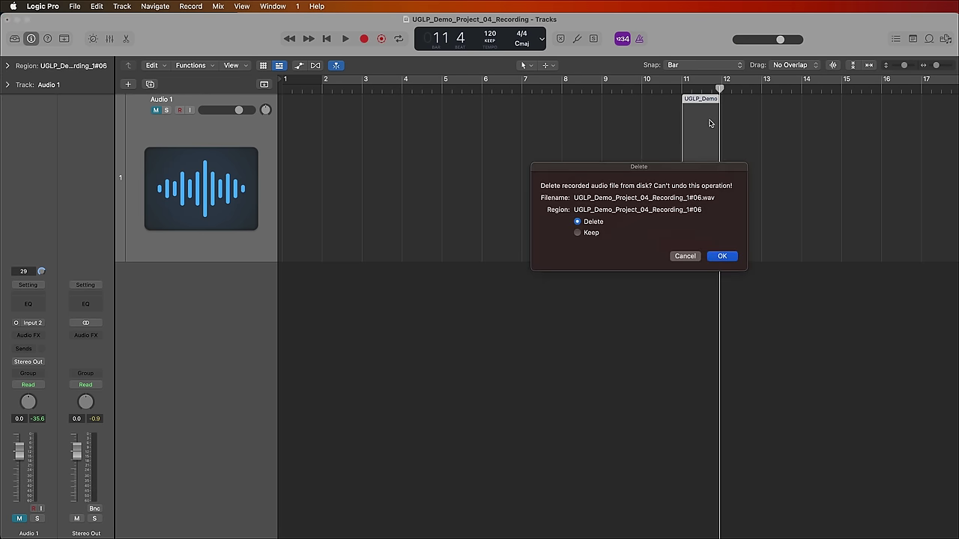
key(Return)
key(Return)
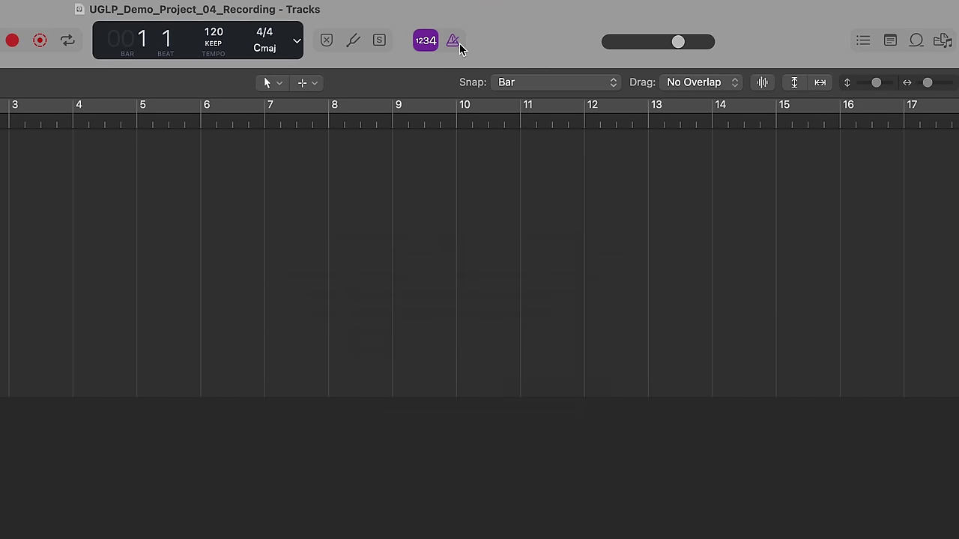
right_click(459, 42)
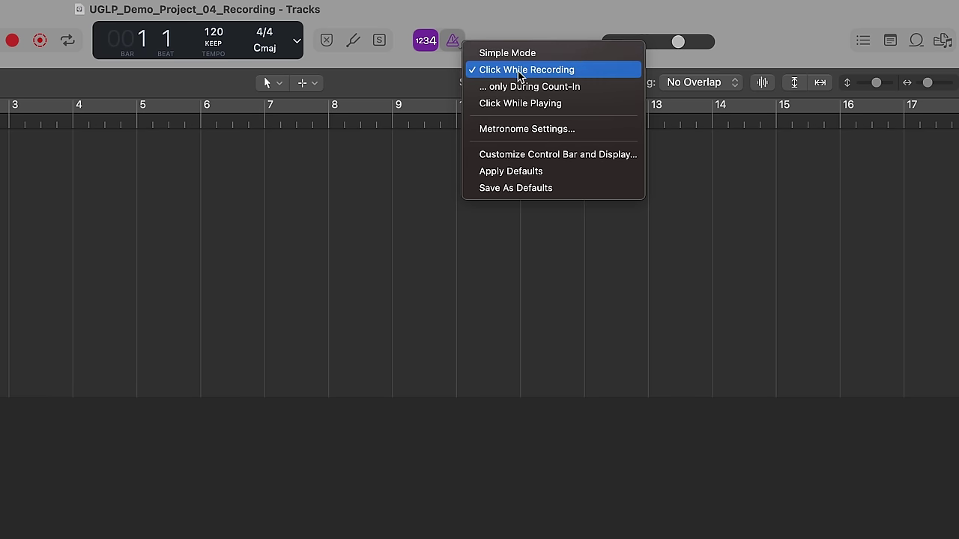
click(564, 73)
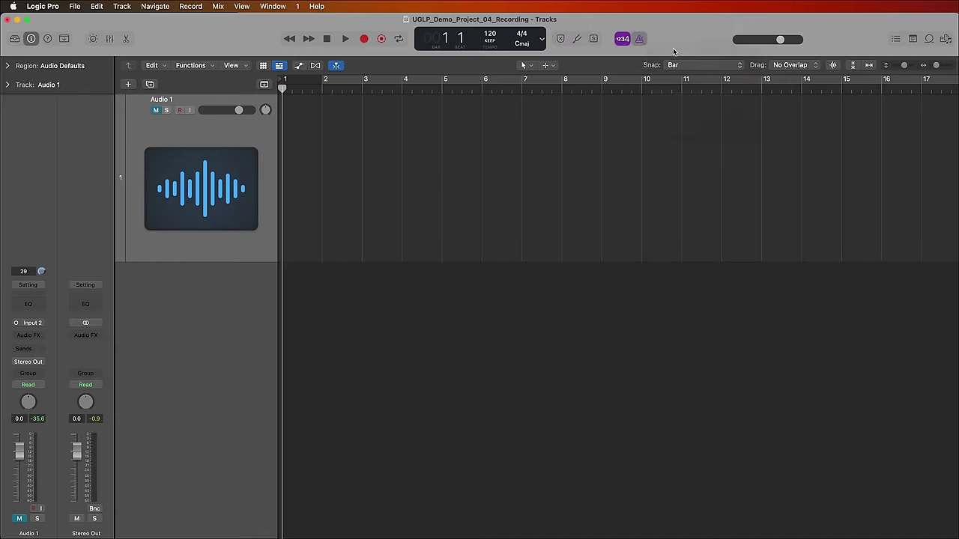
key(space)
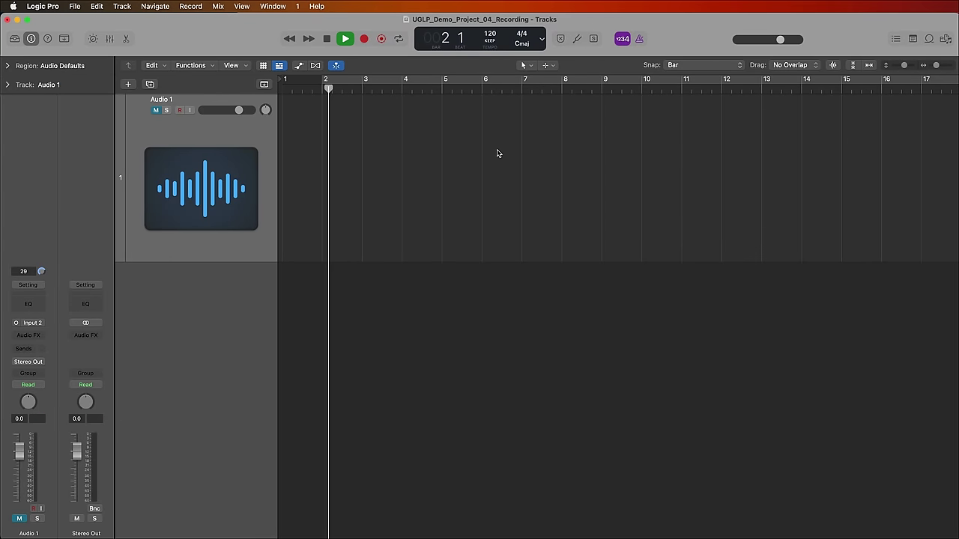
key(space)
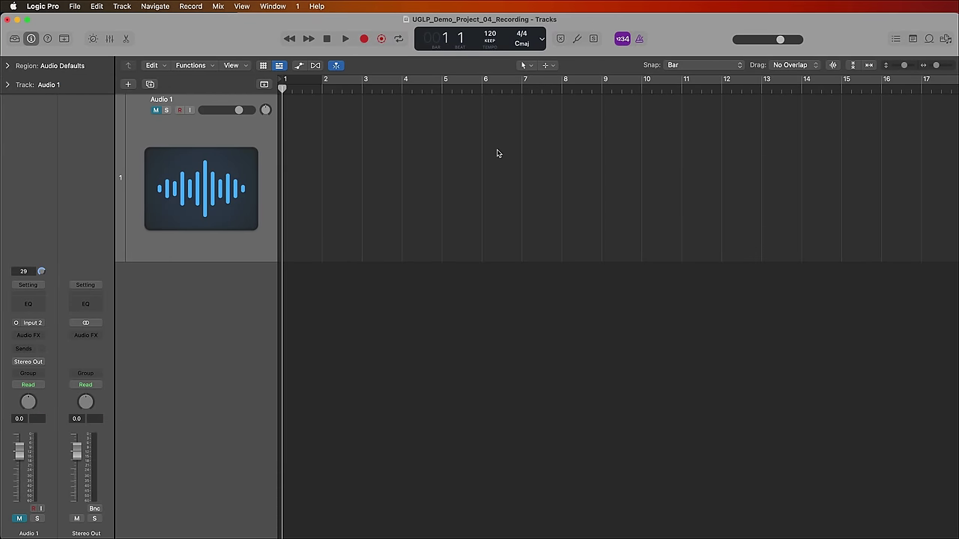
key(r)
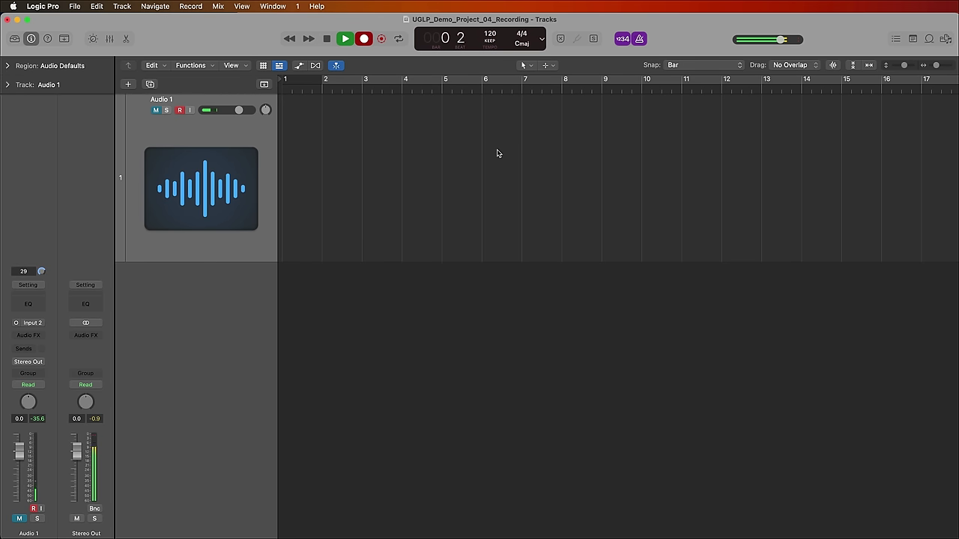
key(space)
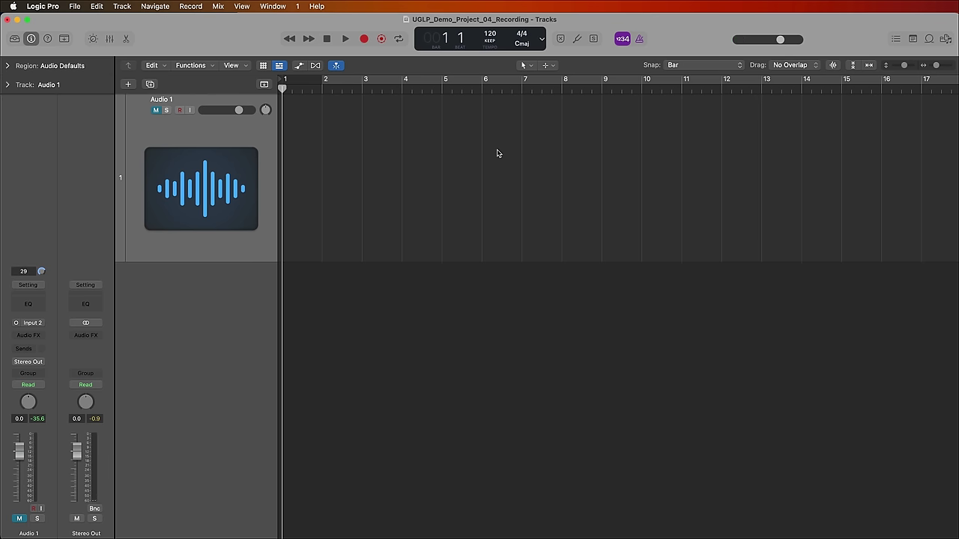
key(period)
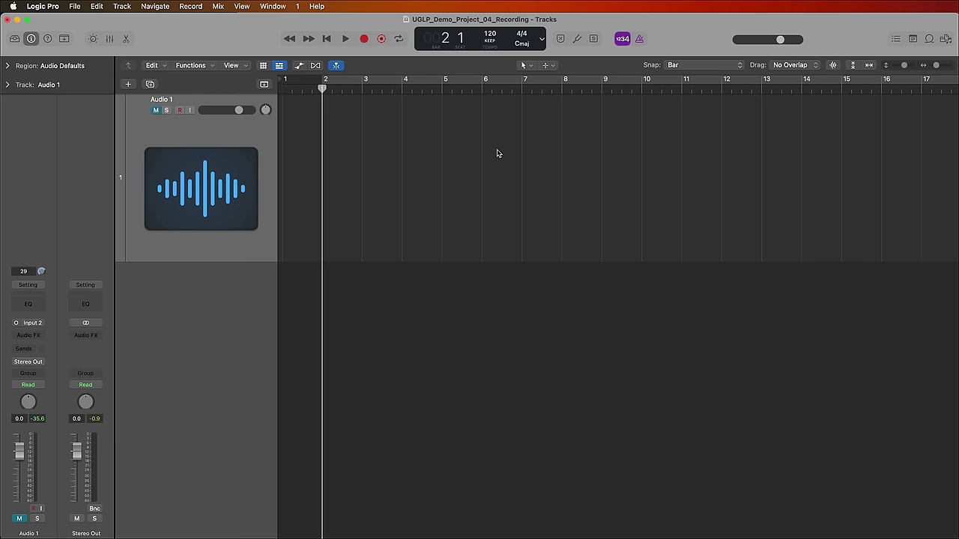
key(comma)
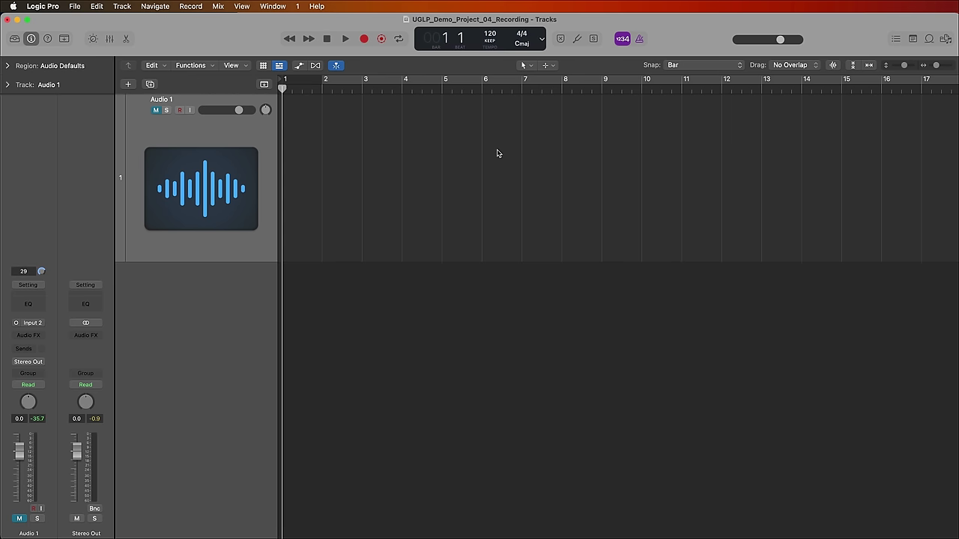
key(period)
key(comma)
scroll(449, 168, right, 2)
Set Audio 1's channel strip input to Input 2 after checking the mono/stereo format menu.
scroll(424, 178, left, 2)
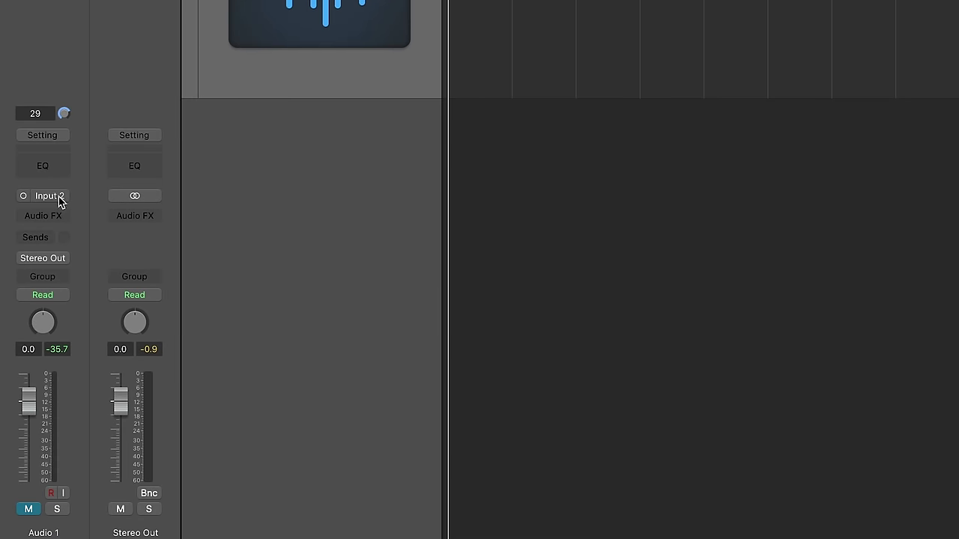
click(58, 200)
mouse_move(81, 248)
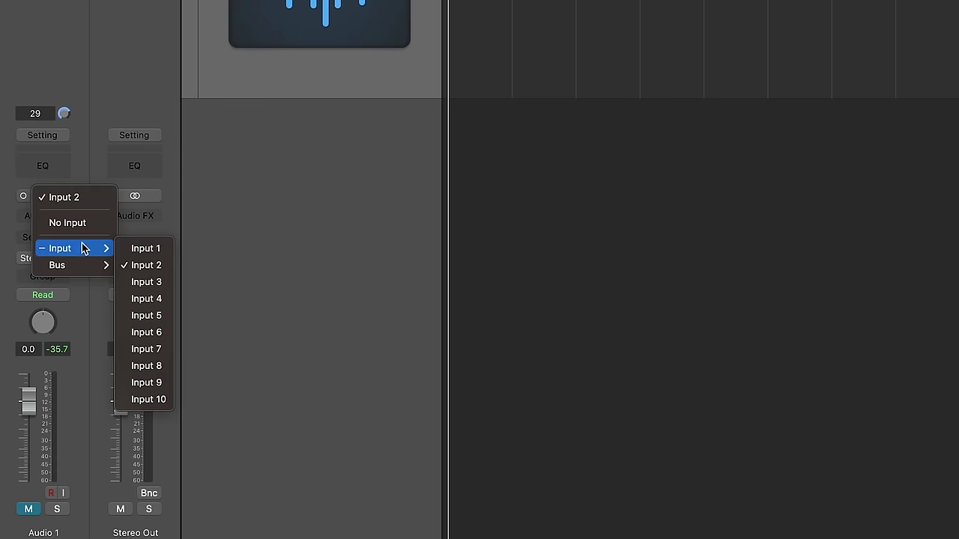
click(166, 271)
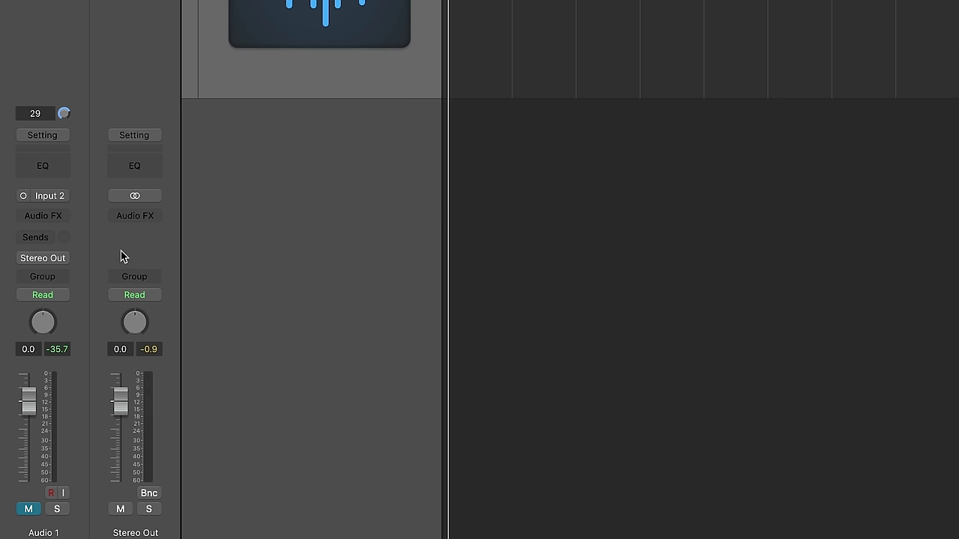
click(23, 196)
click(50, 194)
mouse_move(120, 248)
click(154, 264)
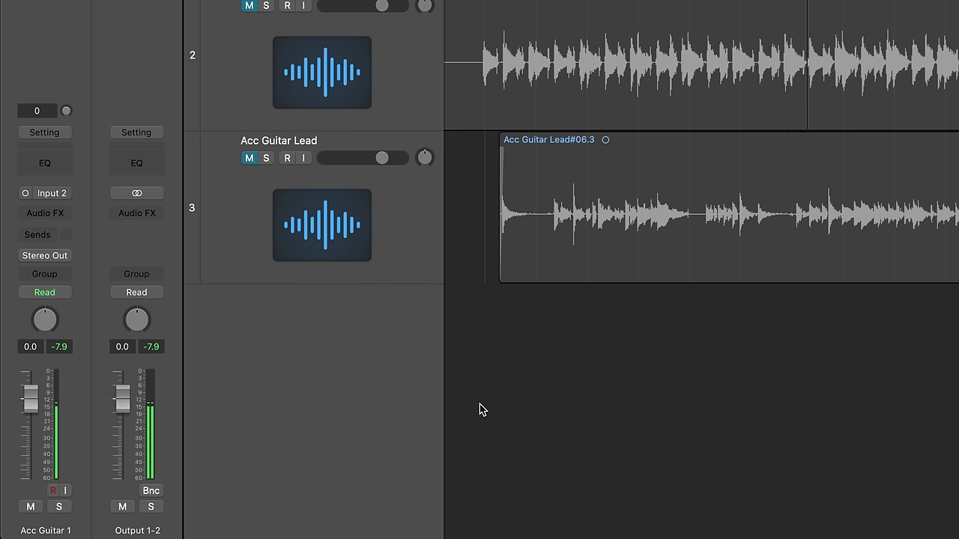
Lower the Acc Guitar 1 fader, reset it to 0.0 dB, and enable Pre-Fader Metering.
drag(30, 400, 30, 429)
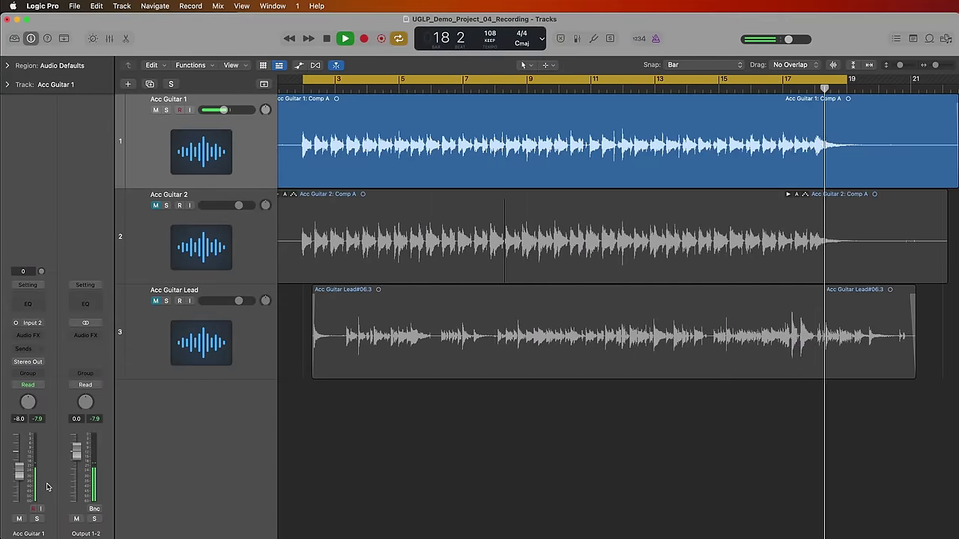
alt+click(20, 472)
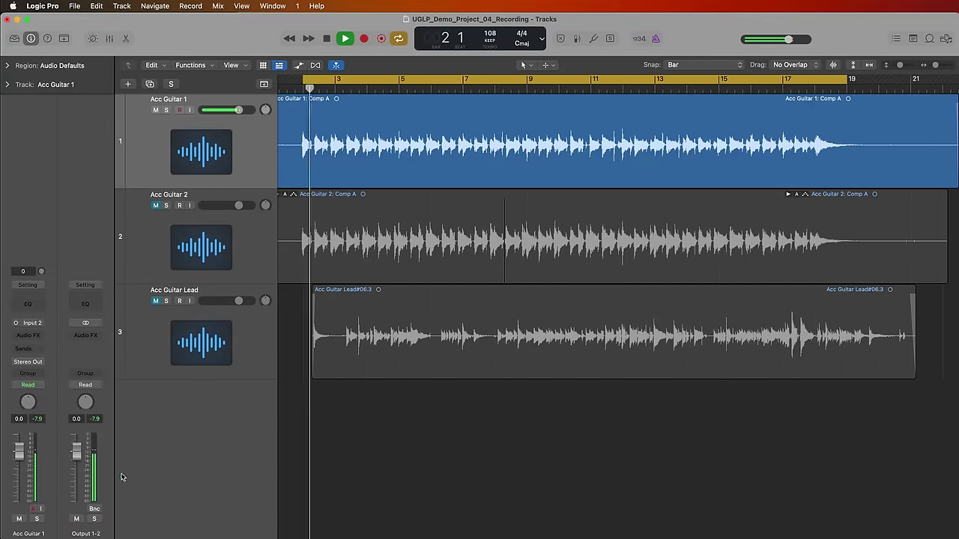
click(218, 6)
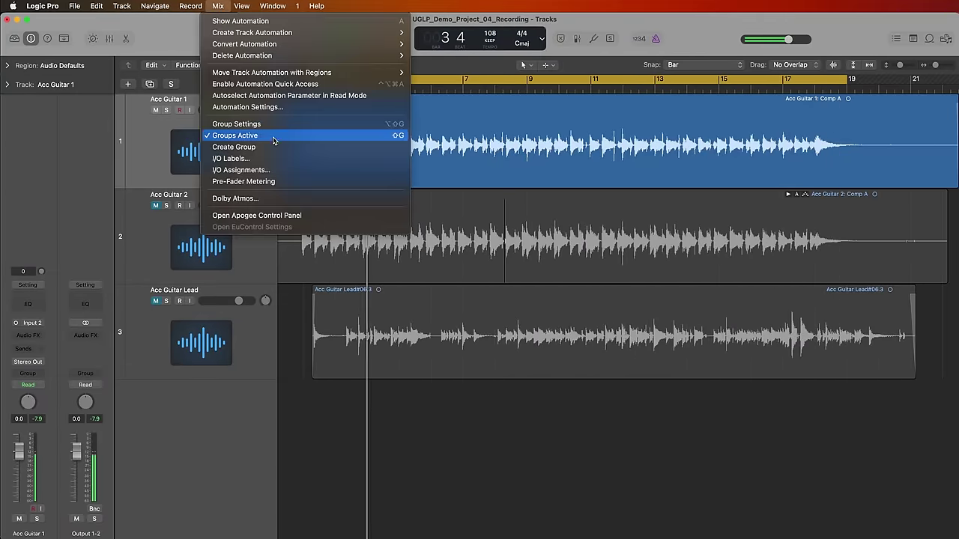
click(298, 183)
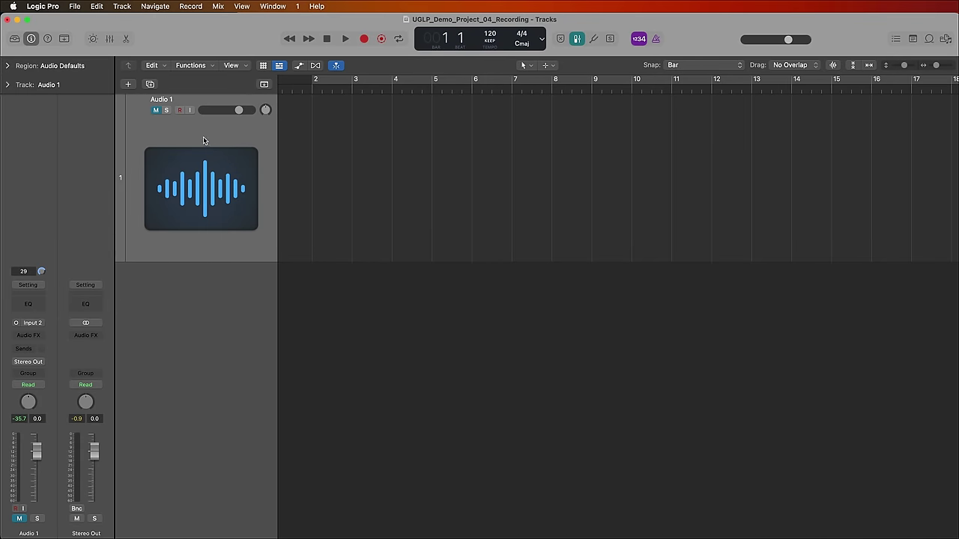
Rename Audio 1 to 'Acc Guitar 1' and record-enable the track.
double_click(164, 102)
text(AC)
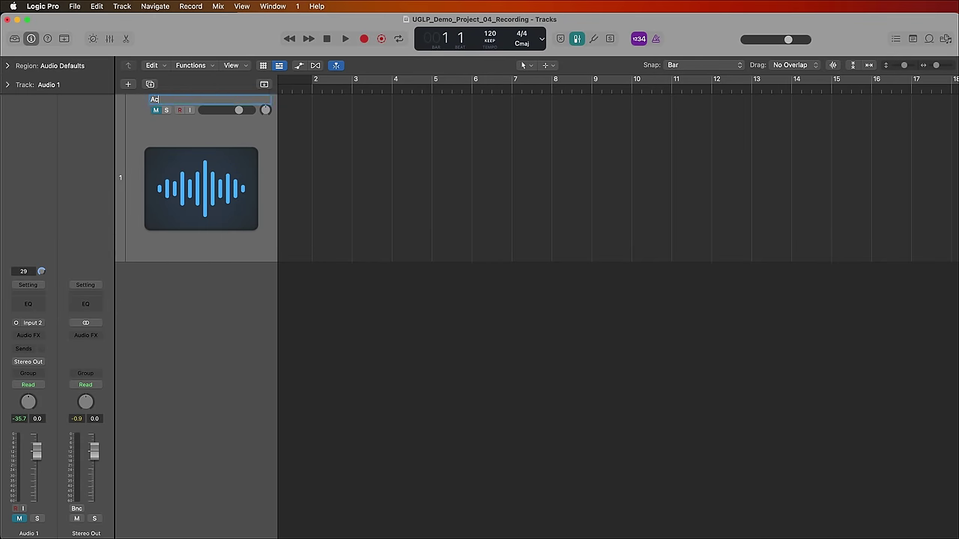
key(Return)
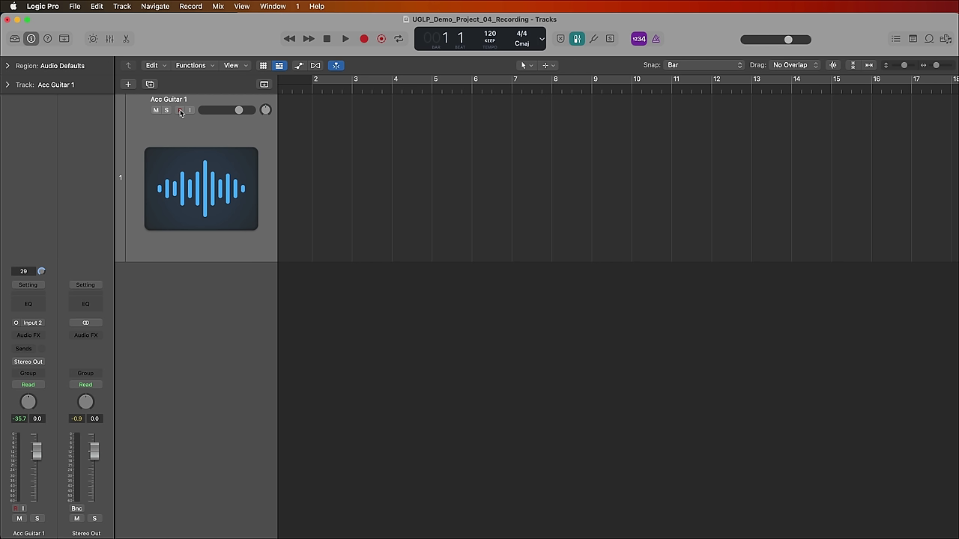
click(180, 111)
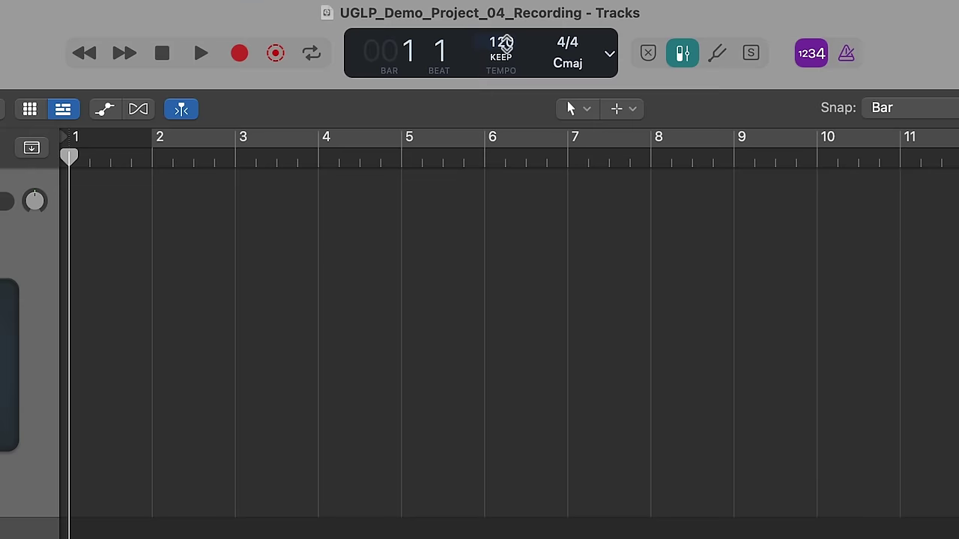
Set the project tempo to 108 BPM and start recording.
double_click(489, 34)
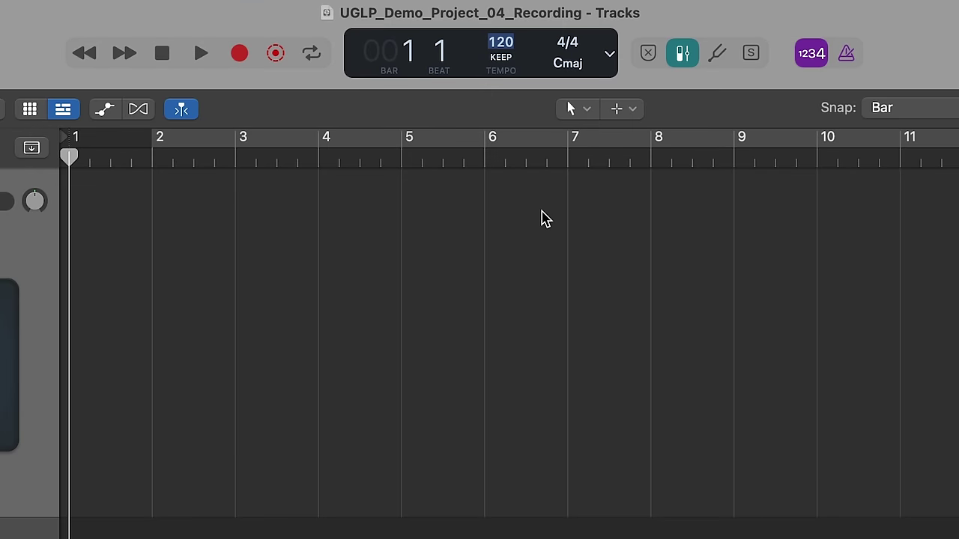
text(108)
key(Return)
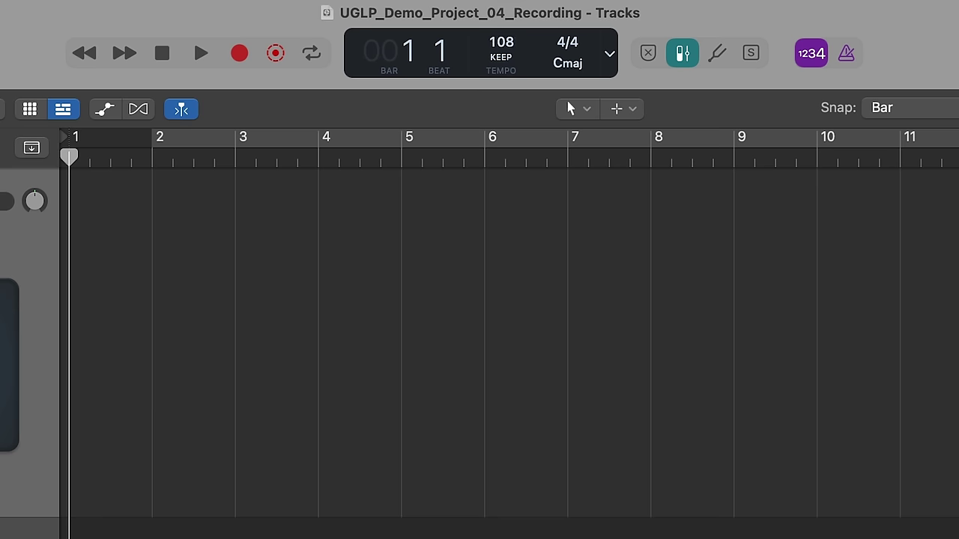
key(r)
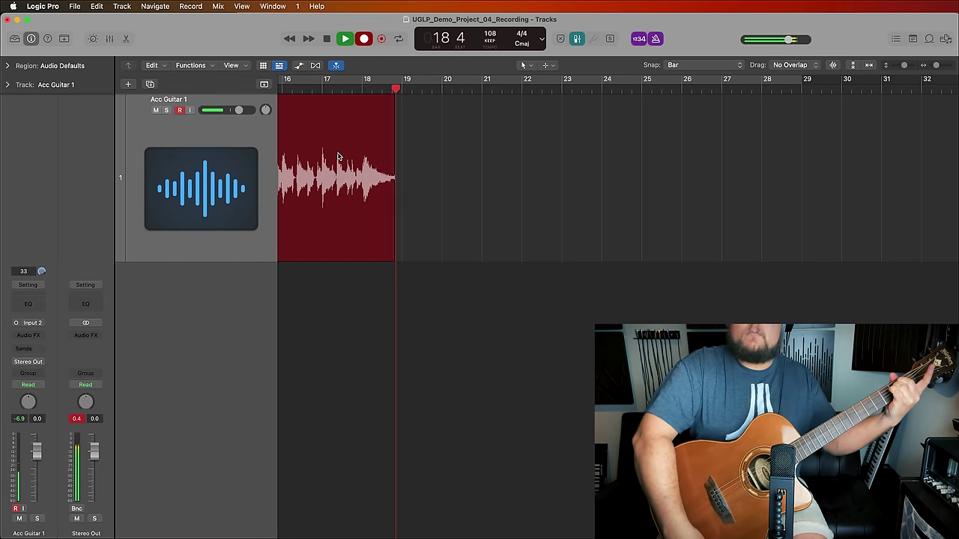
Stop recording, leaving region Acc Guitar 1#03 spanning roughly bars 1 to 22.
key(space)
Return the playhead to the start and inspect the Acc Guitar 1#03 region by selecting it.
key(Return)
key(z)
click(180, 111)
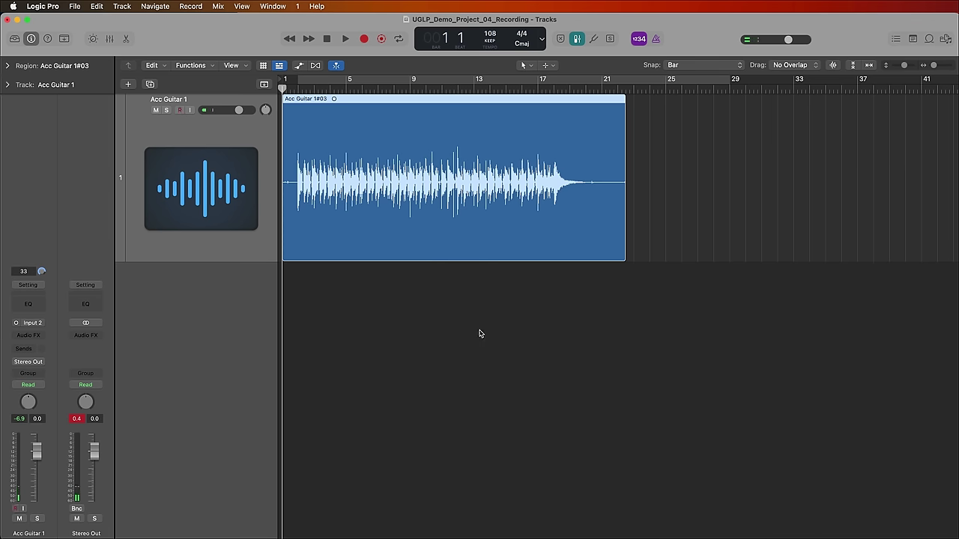
click(517, 346)
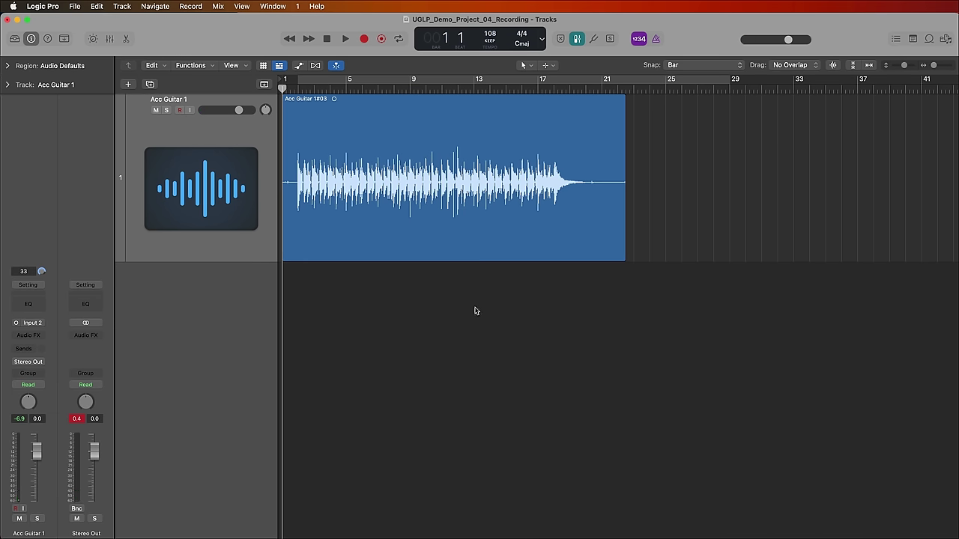
click(410, 168)
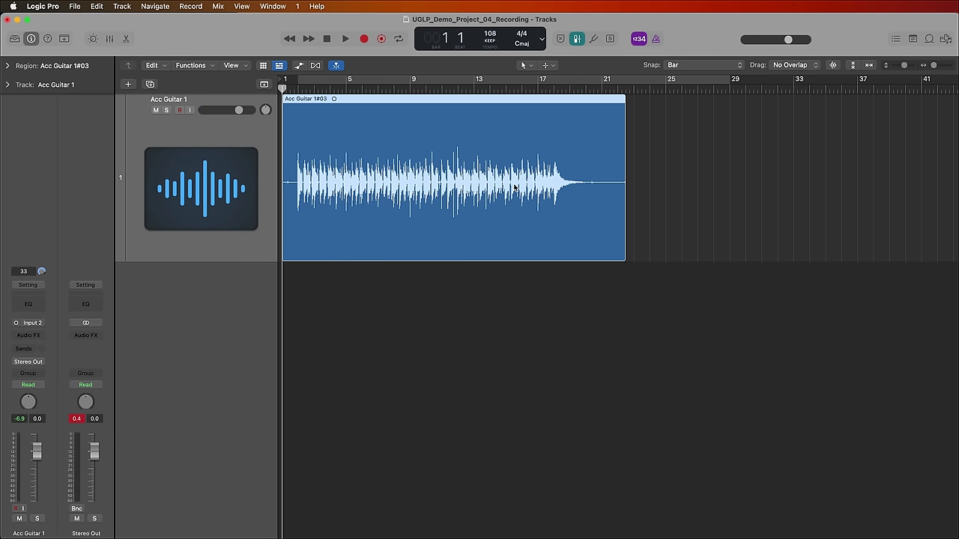
click(443, 302)
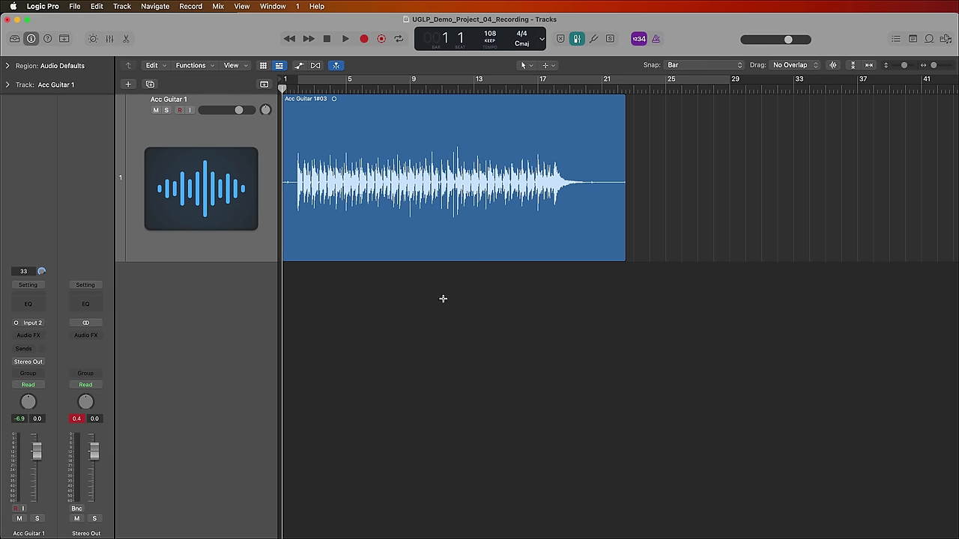
Zoom in horizontally on the region and start recording a second take over it.
key(super+Right)
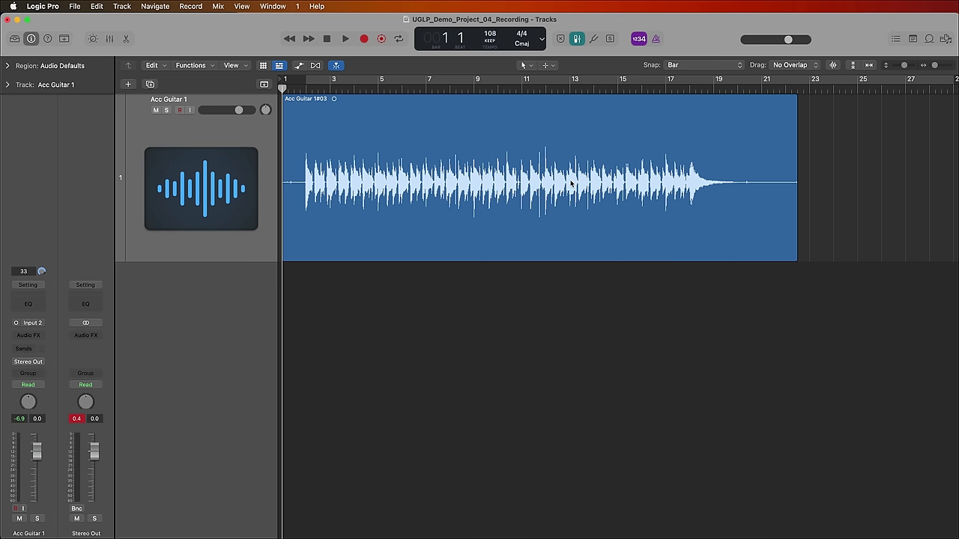
scroll(424, 342, left, 2)
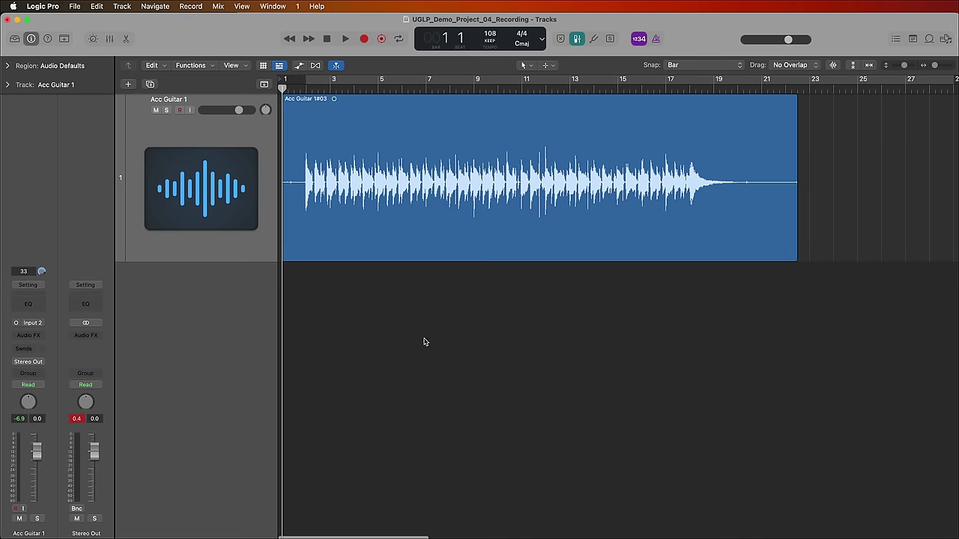
key(r)
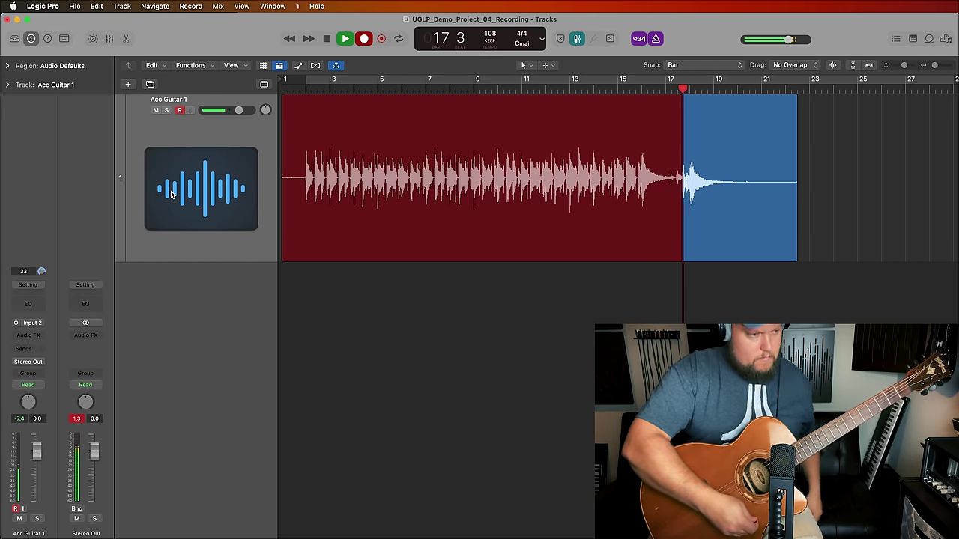
Stop recording and audition Take 1 and Take 2 in Comp A, leaving Take 1 active.
key(space)
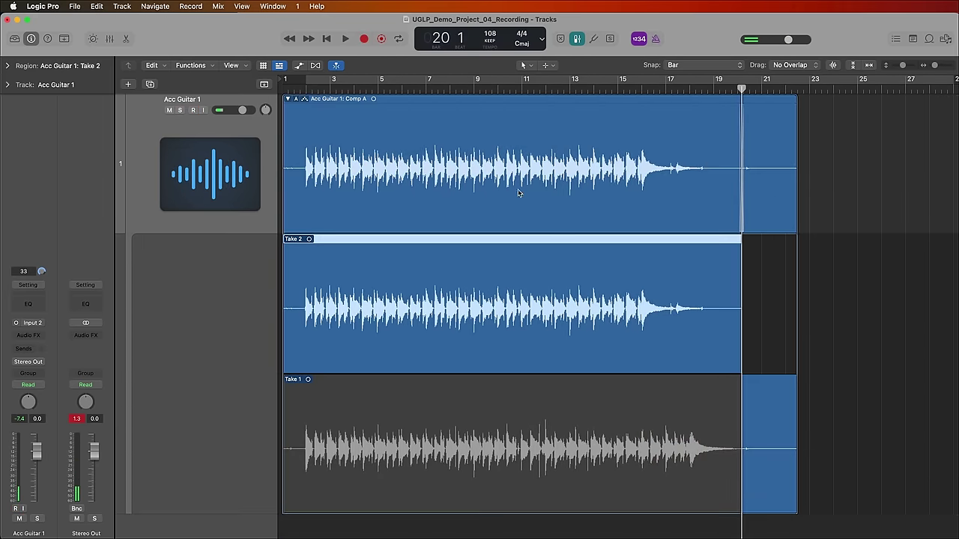
click(412, 103)
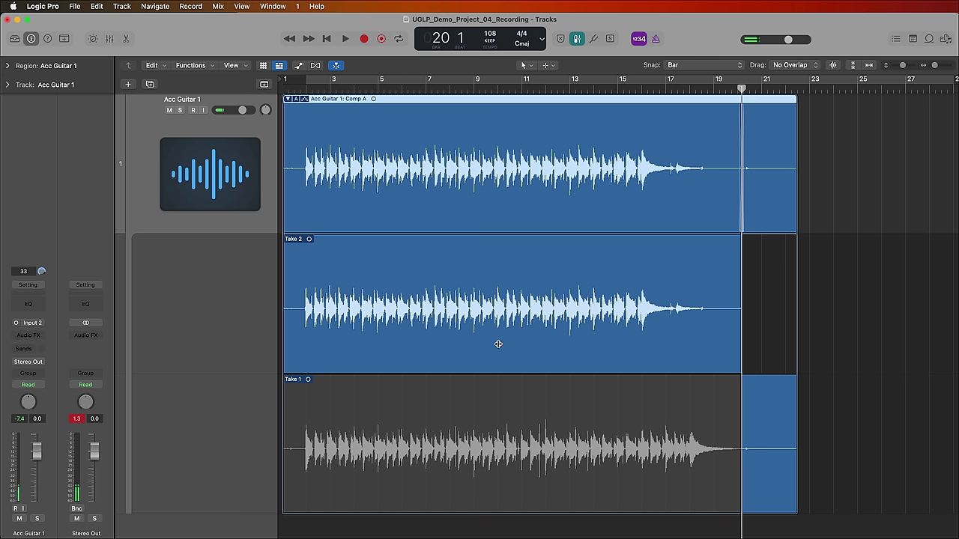
click(468, 398)
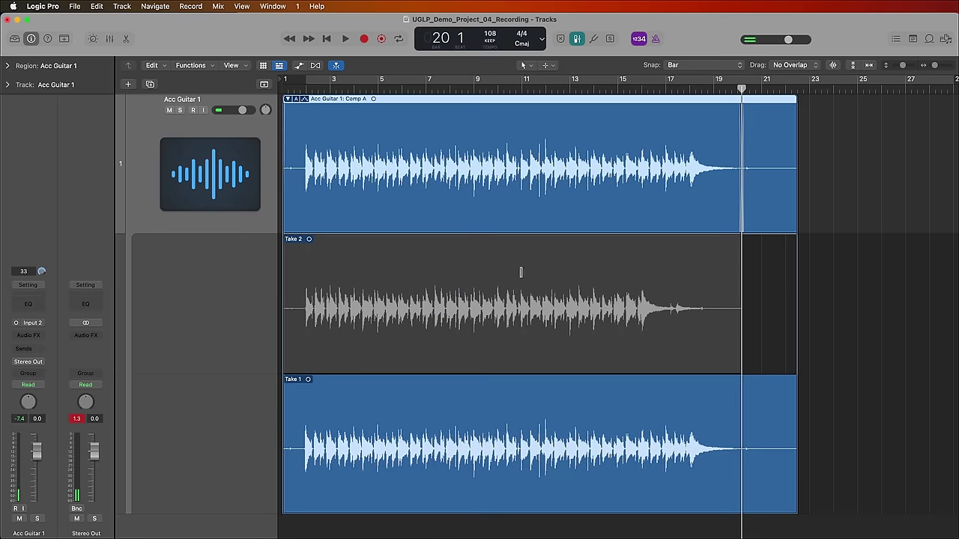
click(520, 306)
click(520, 411)
click(481, 330)
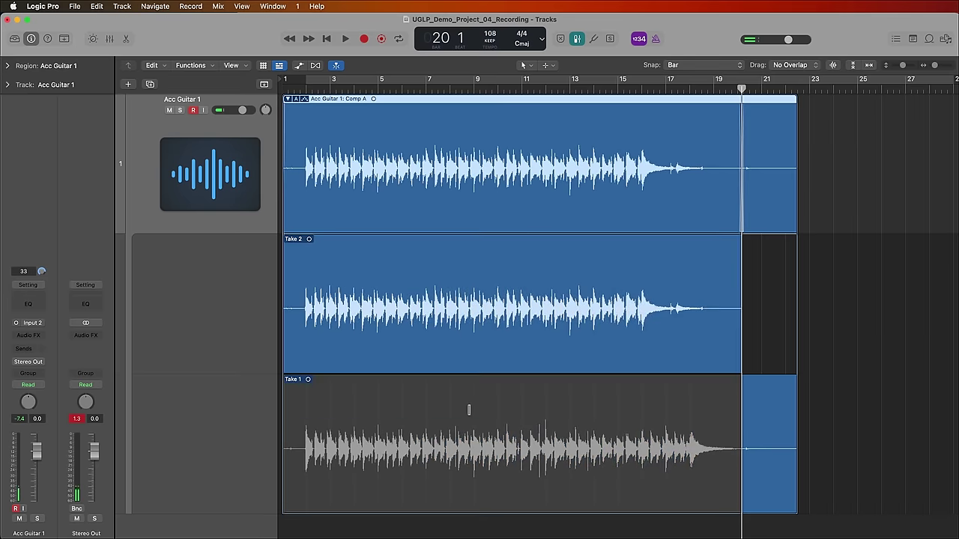
click(450, 453)
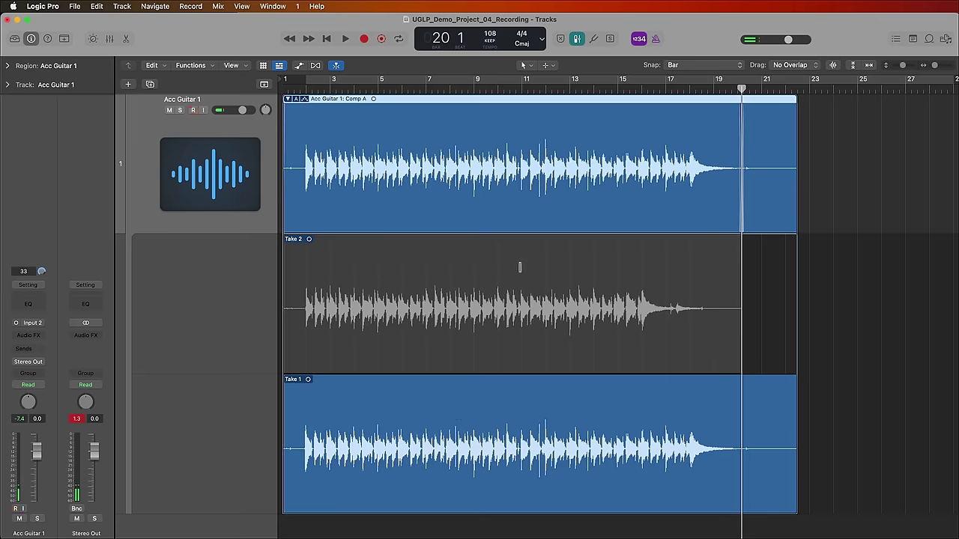
scroll(527, 273, right, 2)
scroll(528, 274, left, 2)
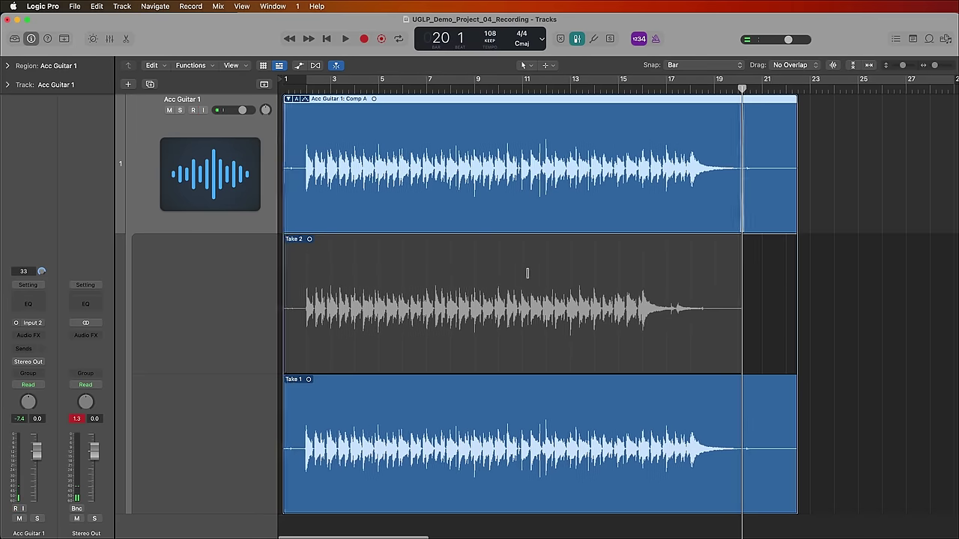
click(694, 90)
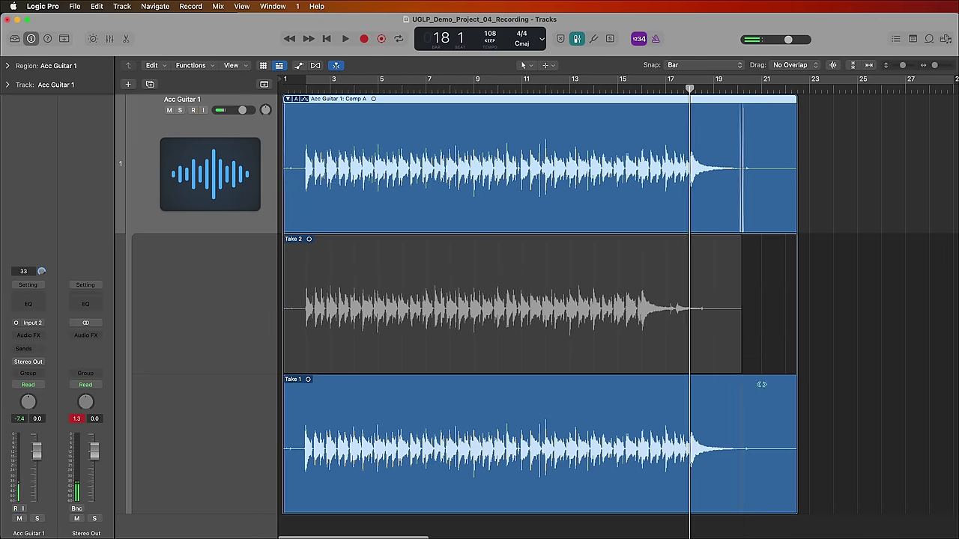
Collapse the Acc Guitar 1 take folder, play Comp A from bar 2, then return to bar 1.
double_click(706, 104)
click(493, 268)
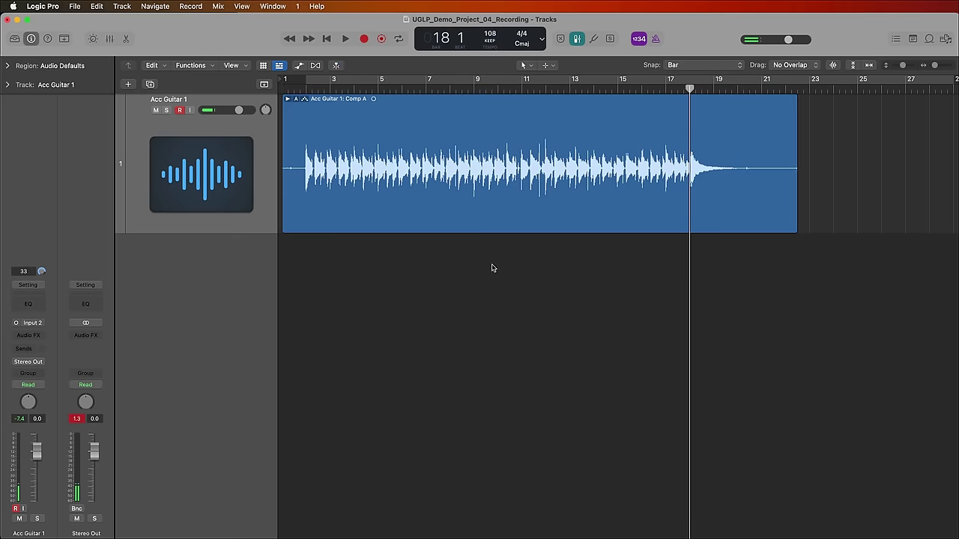
click(305, 90)
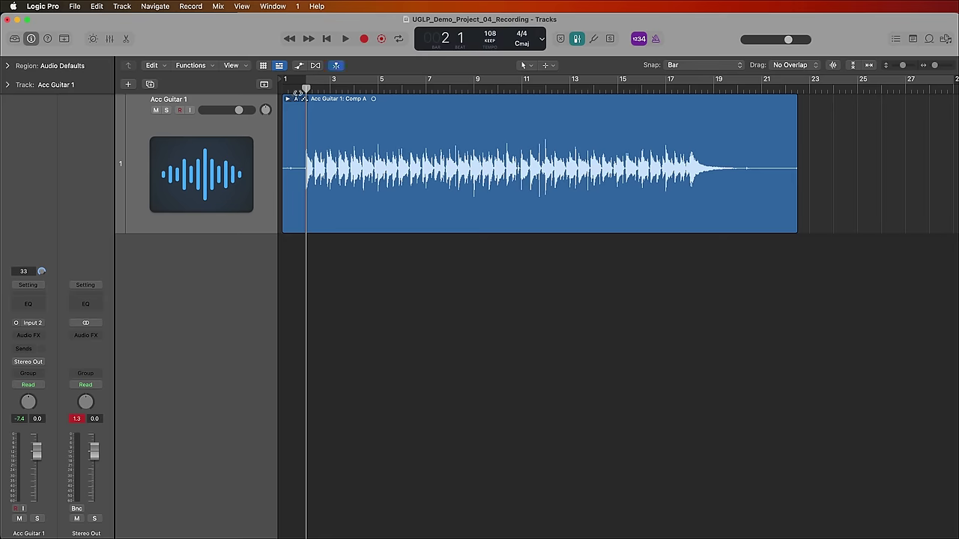
key(space)
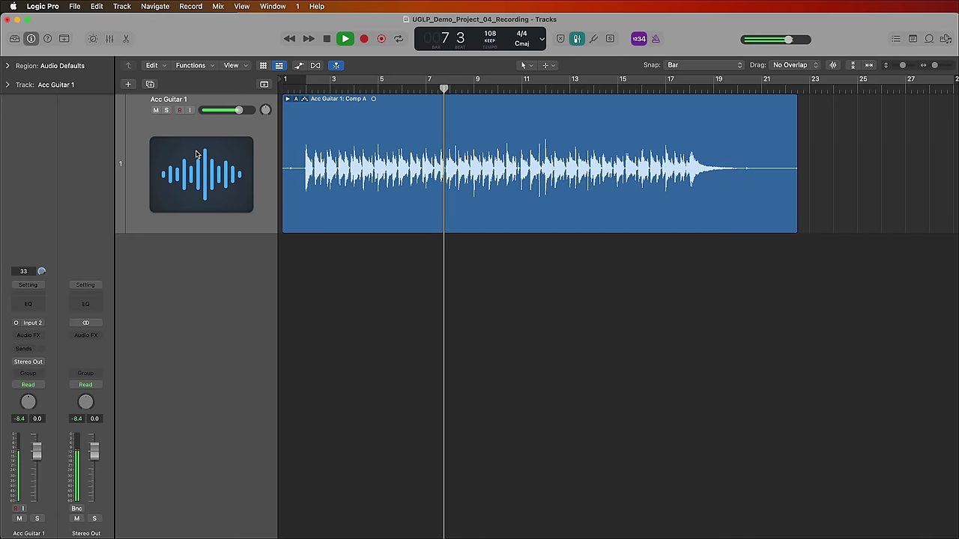
key(space)
click(251, 217)
key(Return)
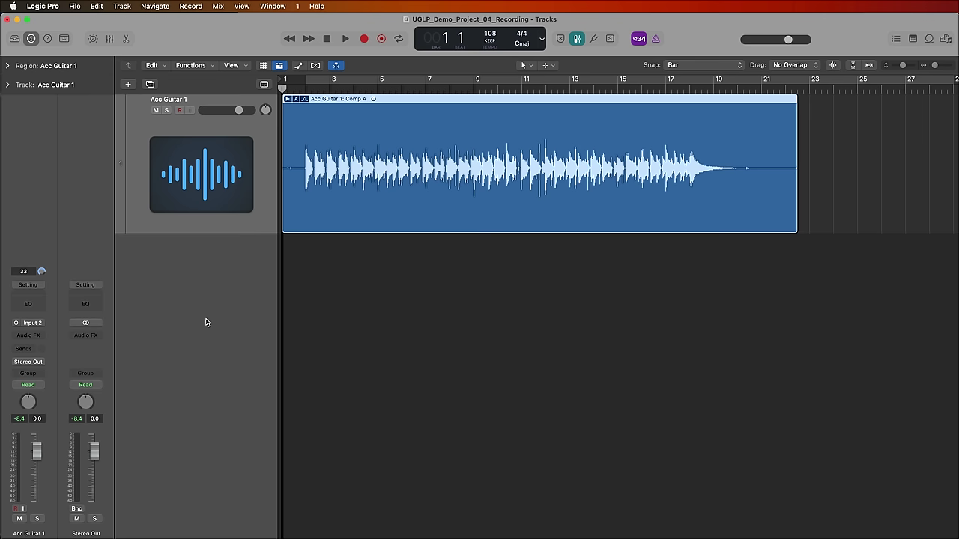
Create a second guitar track, Acc Guitar 2, below Acc Guitar 1 and select it.
scroll(216, 171, right, 1)
scroll(195, 188, right, 1)
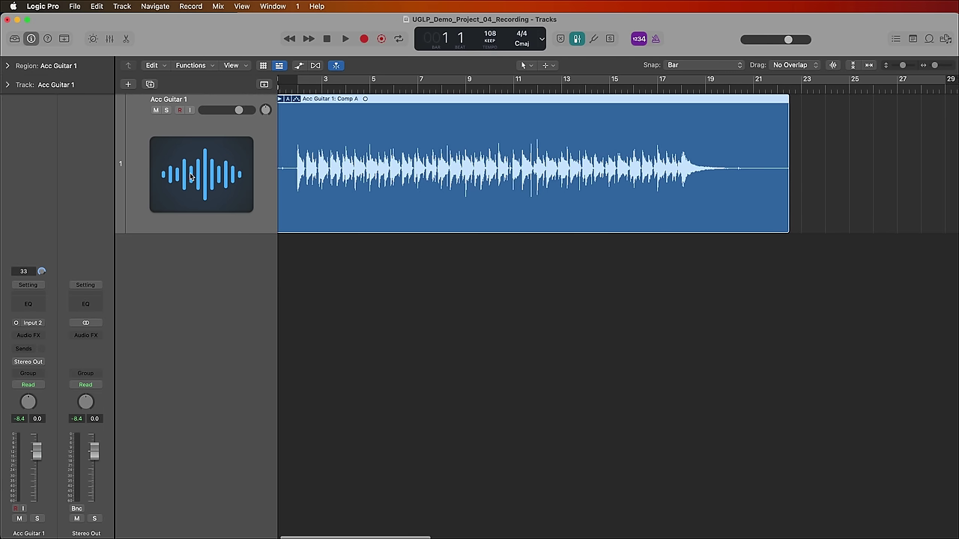
click(151, 85)
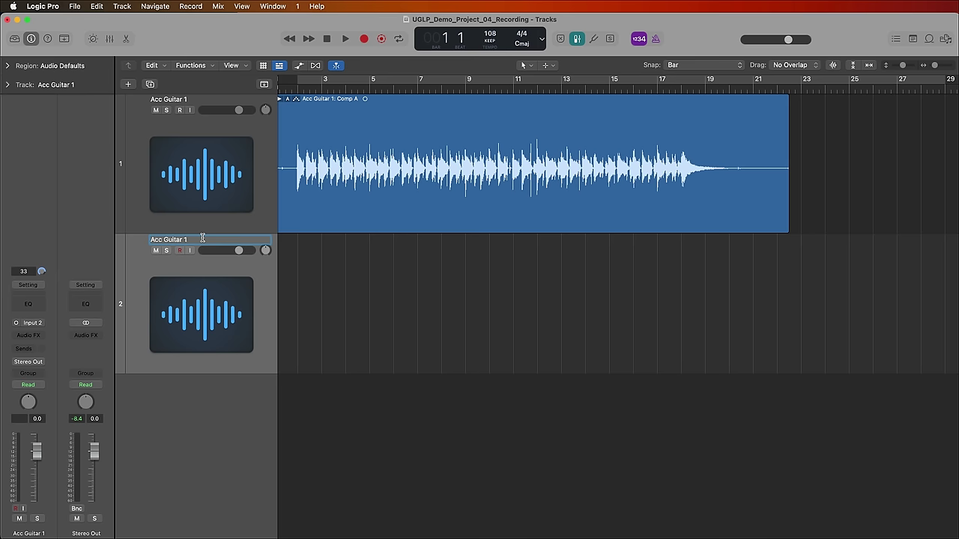
scroll(229, 203, left, 2)
click(229, 203)
click(209, 306)
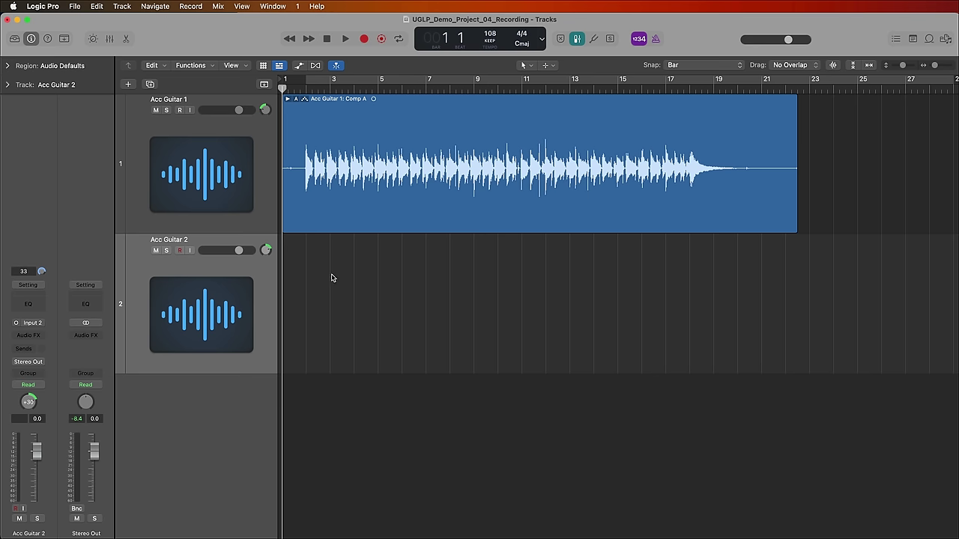
Record Acc Guitar 2#01 from bar 1 to about bar 13, then place the playhead at bar 7.
key(r)
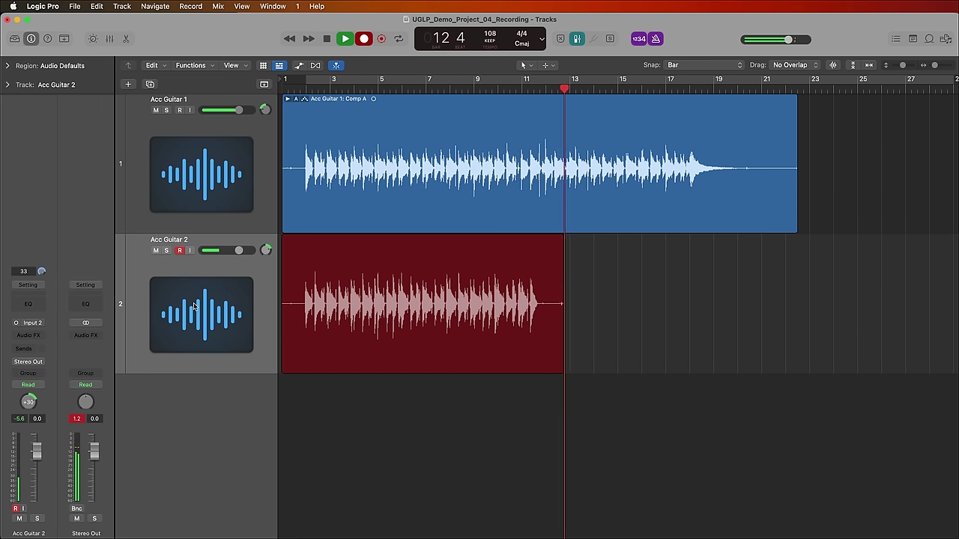
key(space)
drag(397, 92, 428, 111)
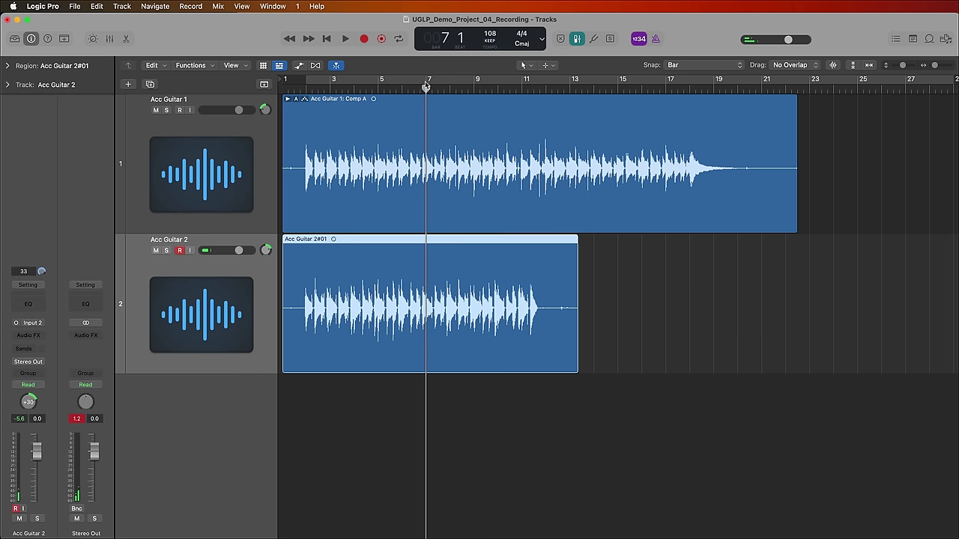
Record a second pass on Acc Guitar 2 starting at bar 7, running to about bar 19.
key(r)
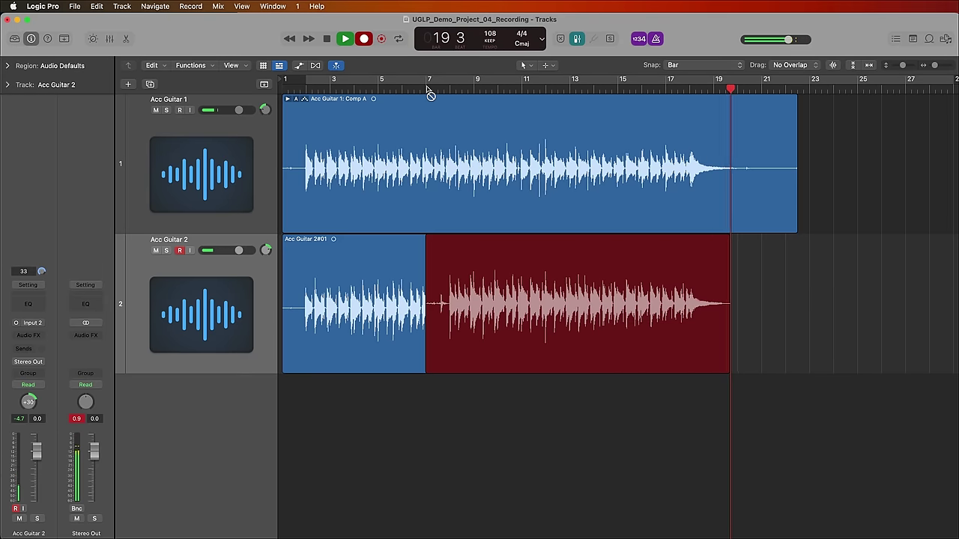
Stop recording, zoom in around bar 7, and extend Take 1 in Comp A to bar 8.
key(space)
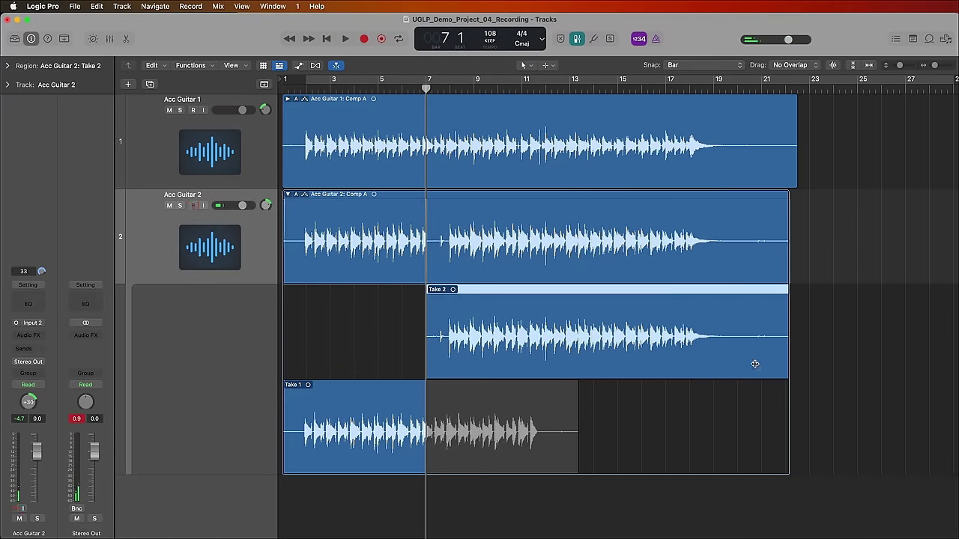
key(super+Right)
key(super+Right)
key(super+Right)
key(super+Right)
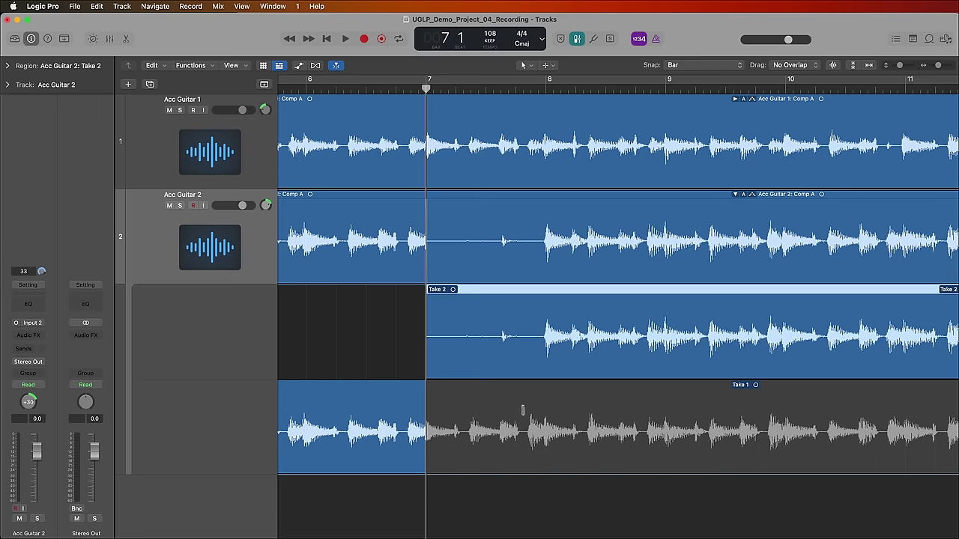
scroll(524, 341, left, 2)
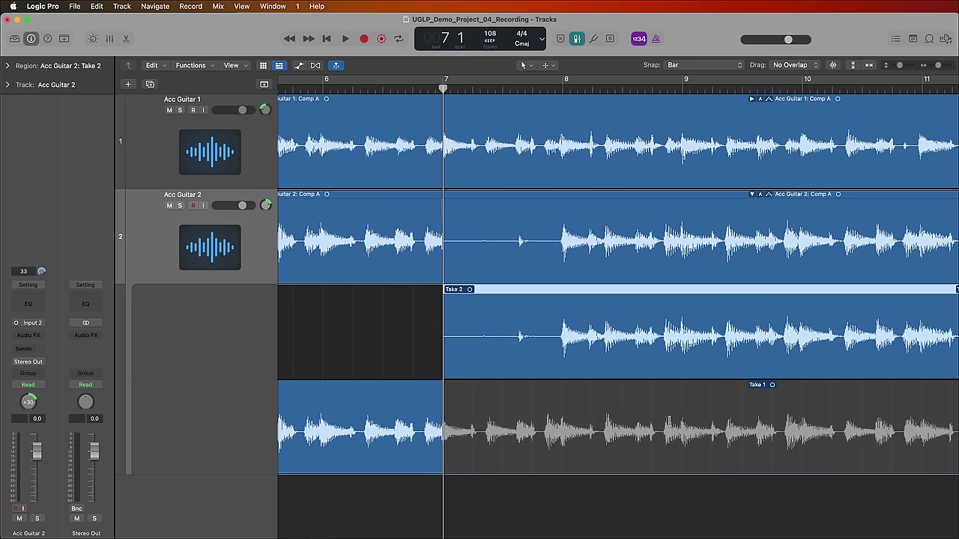
key(comma)
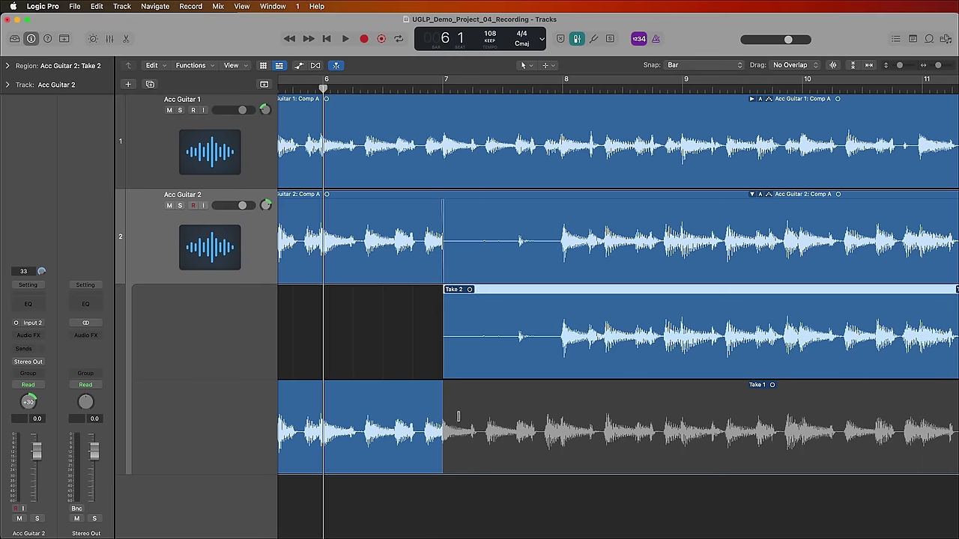
drag(443, 401, 603, 451)
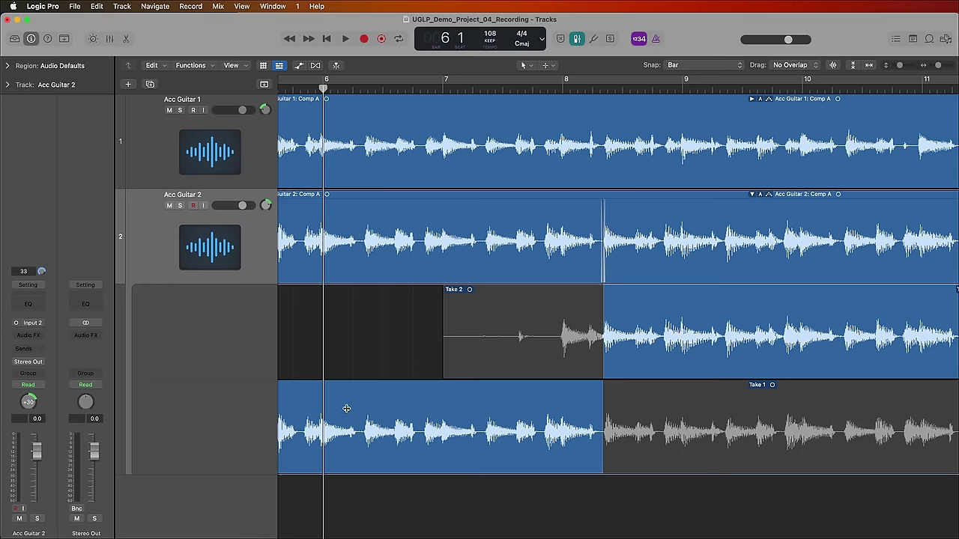
Solo Acc Guitar 2, listen to the comp, move the take switch to about bar 8.8, then unsolo.
click(180, 205)
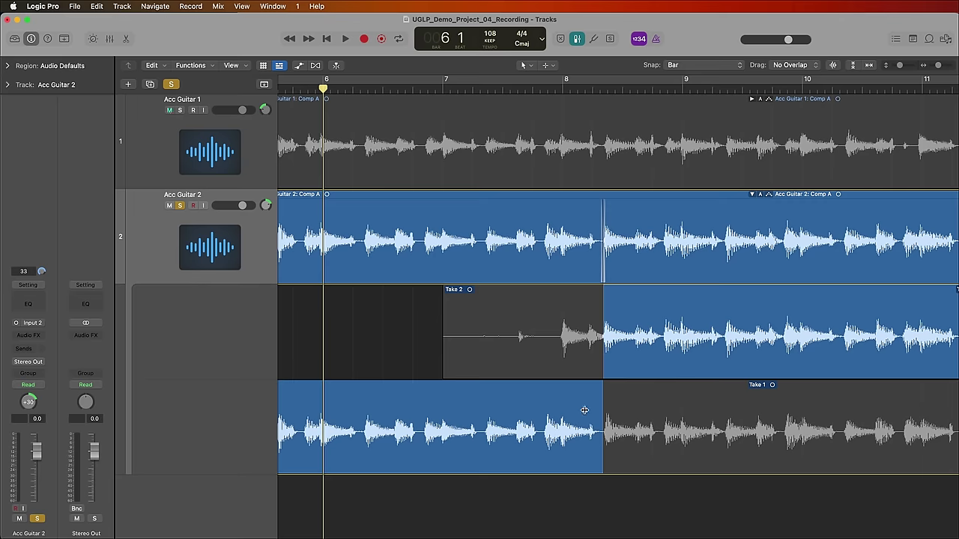
key(space)
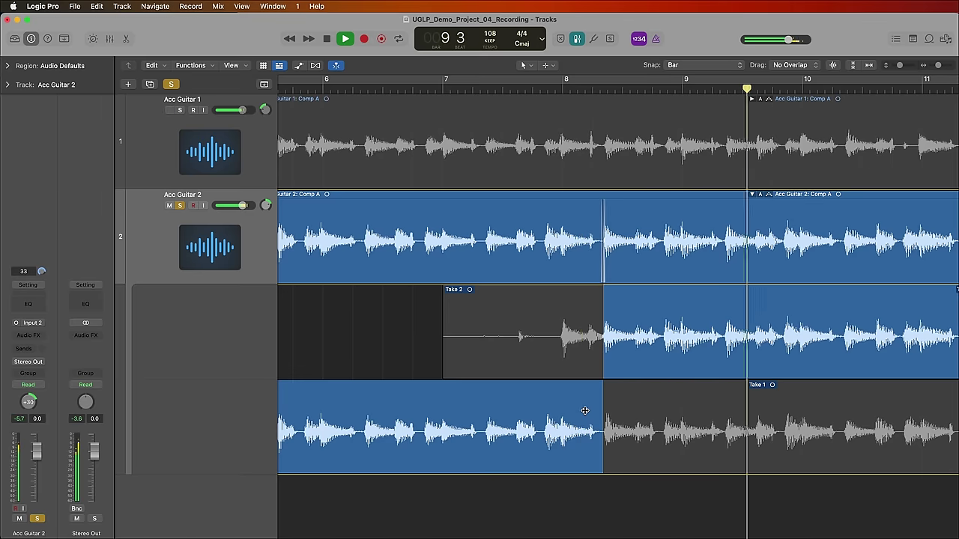
key(space)
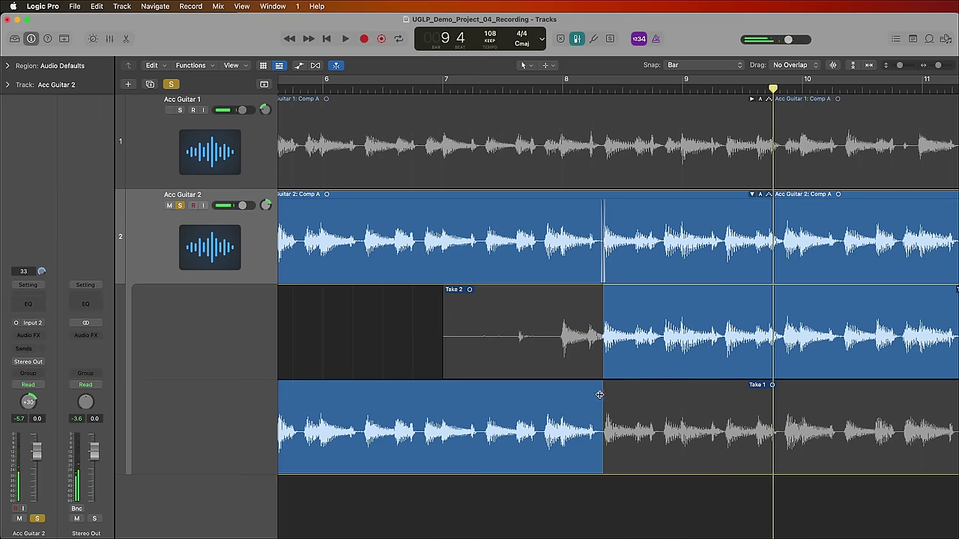
drag(599, 394, 660, 455)
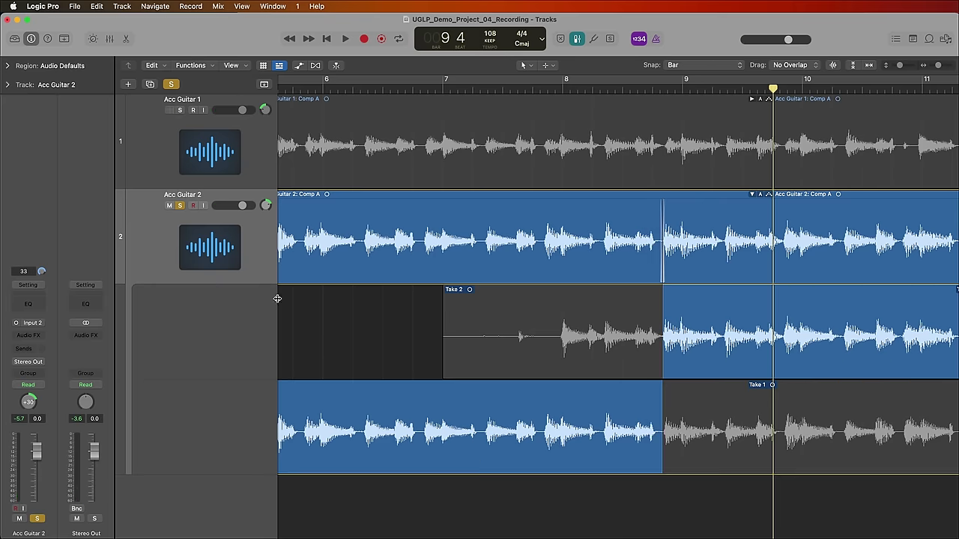
click(181, 206)
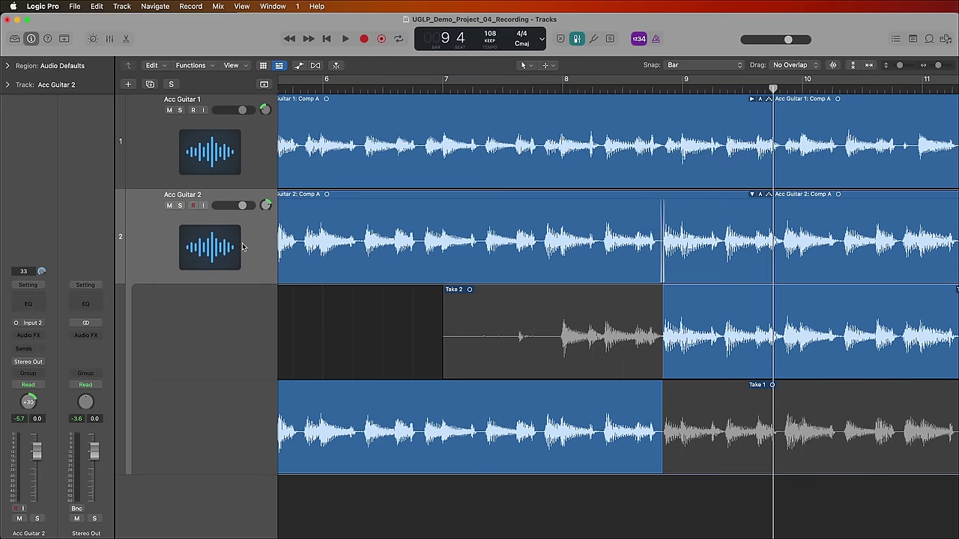
Collapse the Acc Guitar 2 take folder, zoom out, and play both comps from bar 2.
double_click(443, 199)
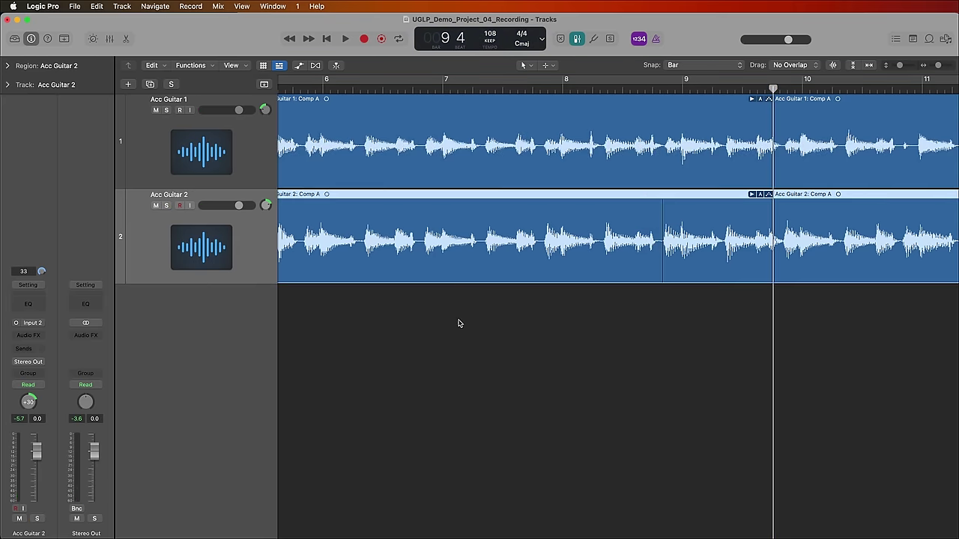
key(super+Left)
key(super+Left)
key(super+Left)
key(super+Left)
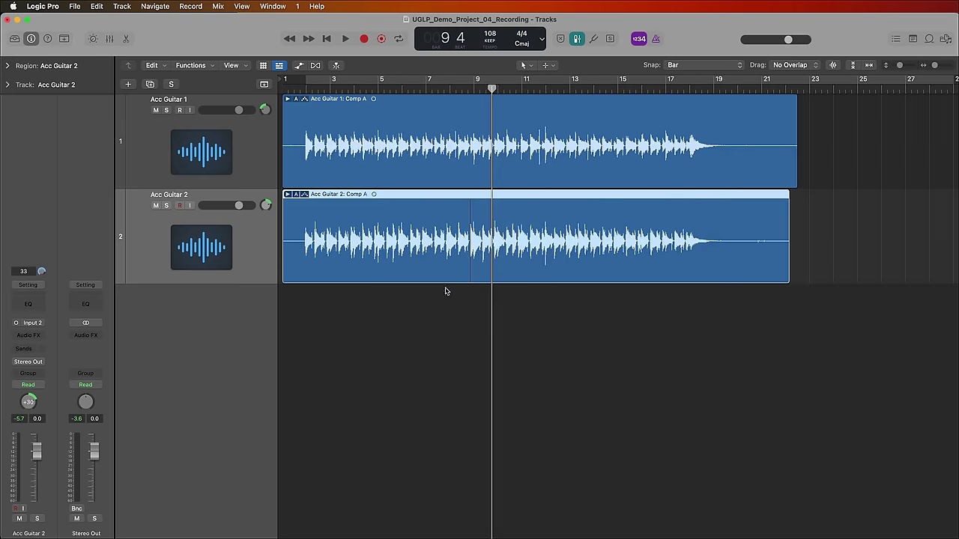
click(310, 81)
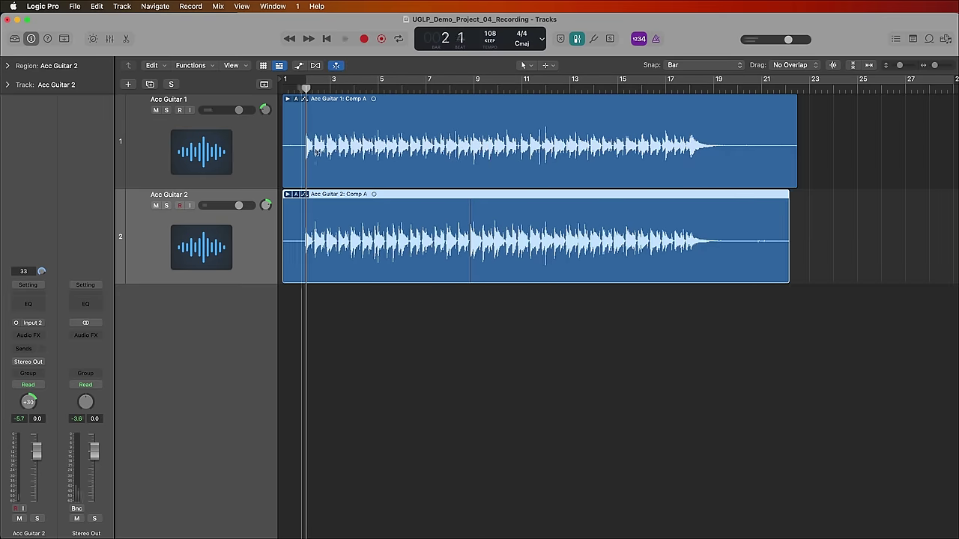
key(space)
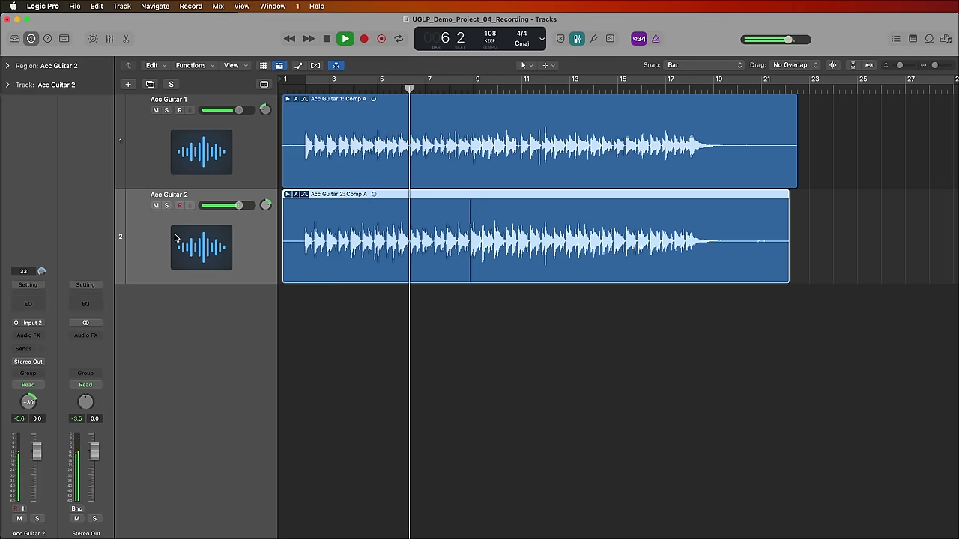
key(space)
click(319, 352)
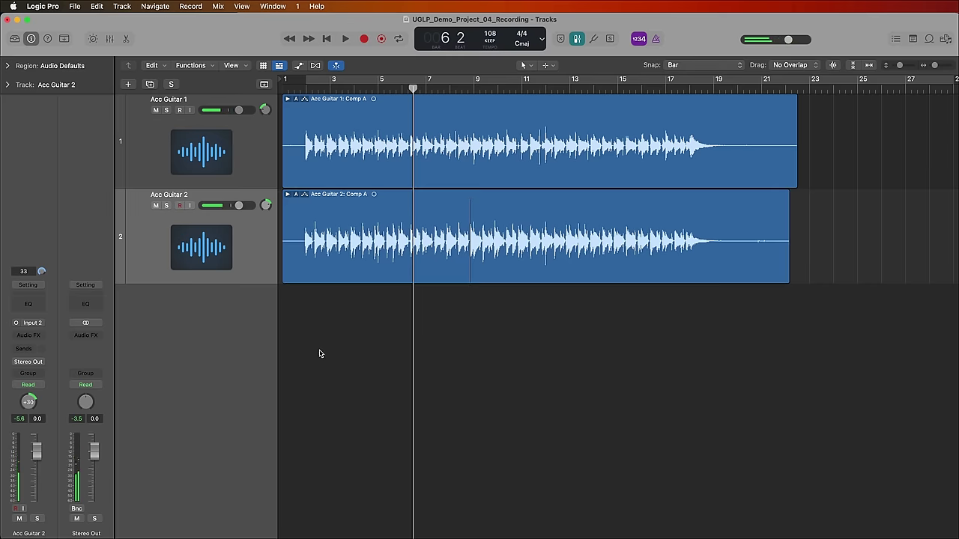
key(Return)
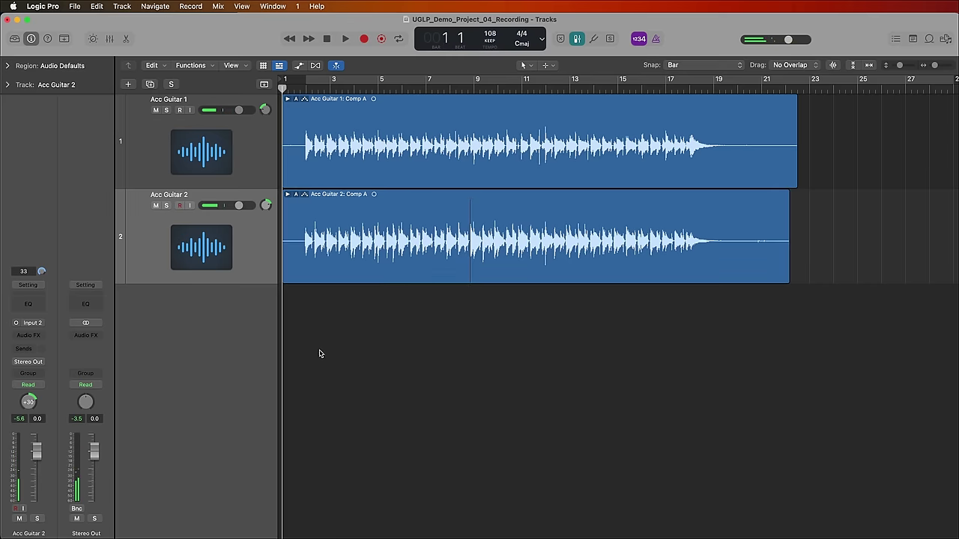
Add an audio track named Acc Guitar Lead and start recording the lead guitar part.
double_click(191, 338)
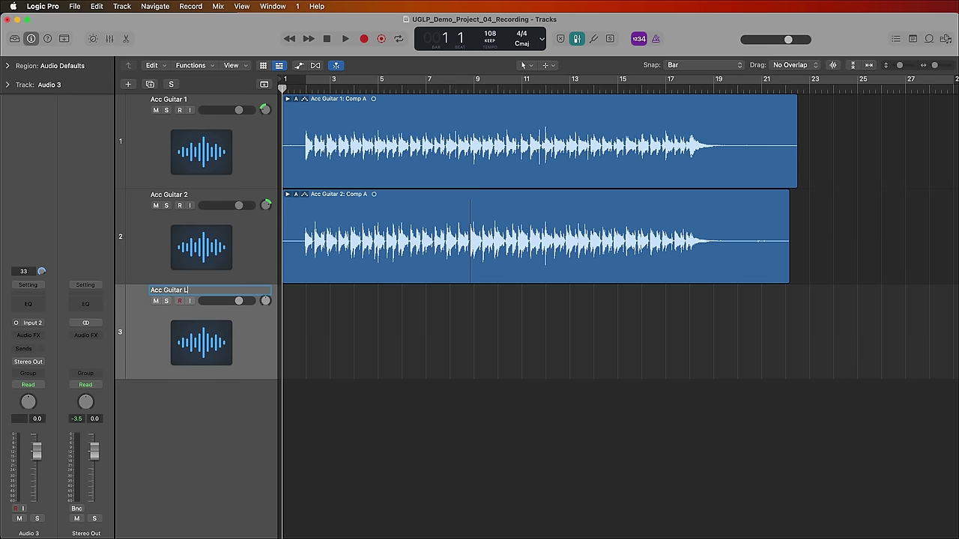
key(Return)
key(r)
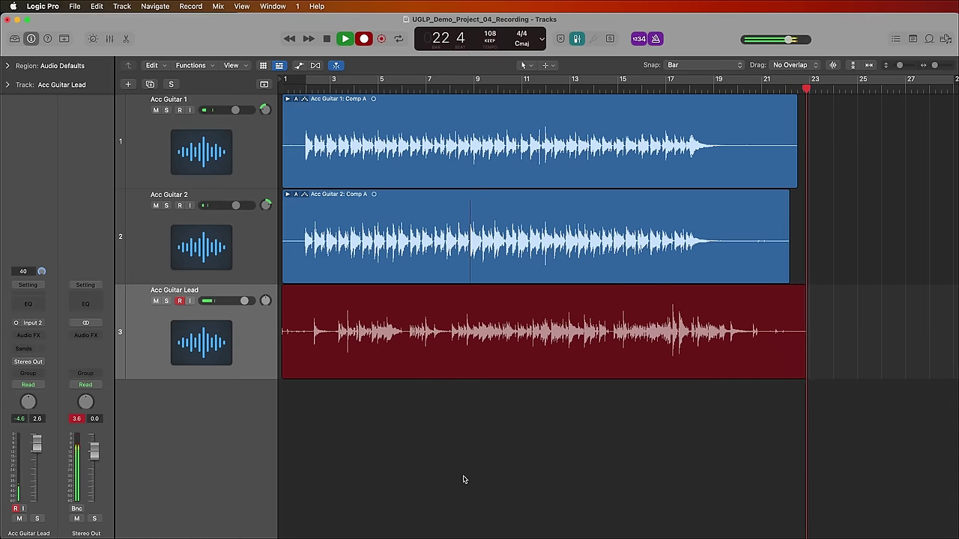
Stop recording, leaving region Acc Guitar Lead#06 spanning bar 1 to about bar 23.
key(space)
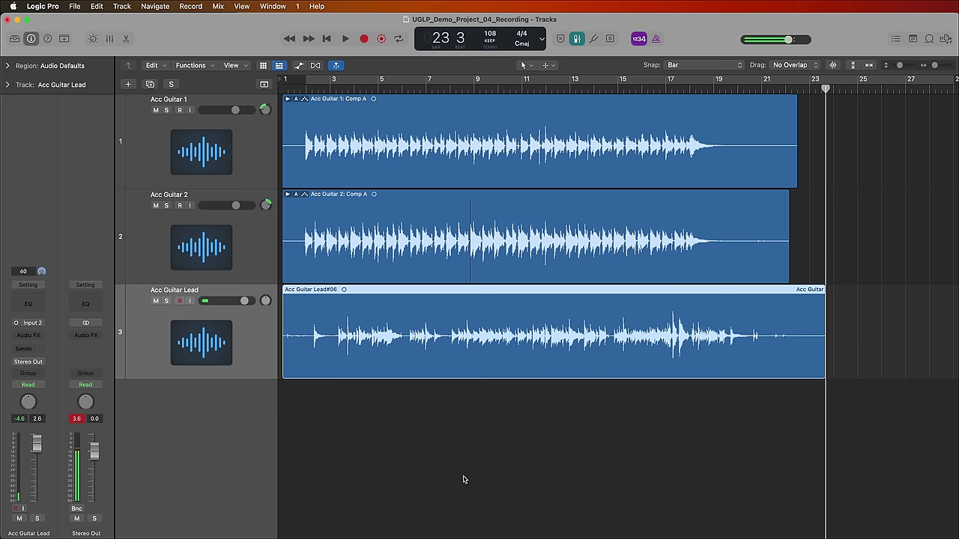